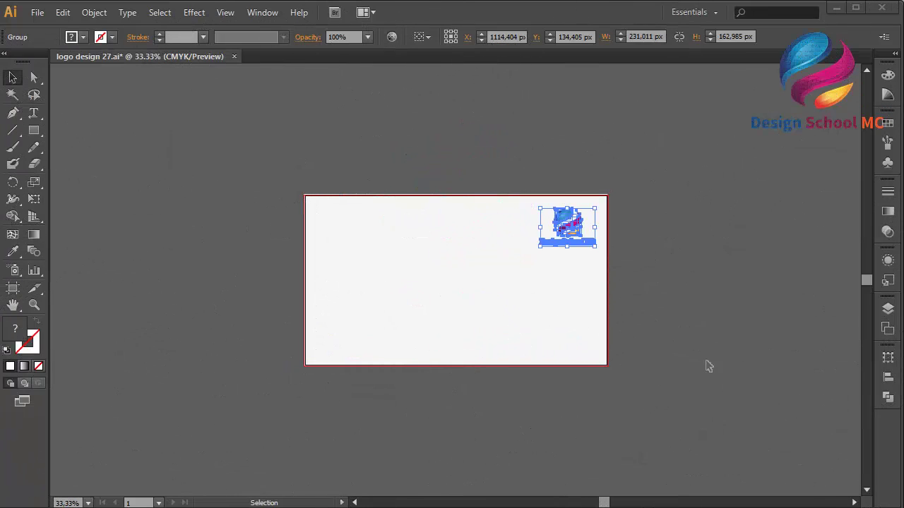
Draw a circle on the left side of the artboard with the Ellipse tool
click(628, 272)
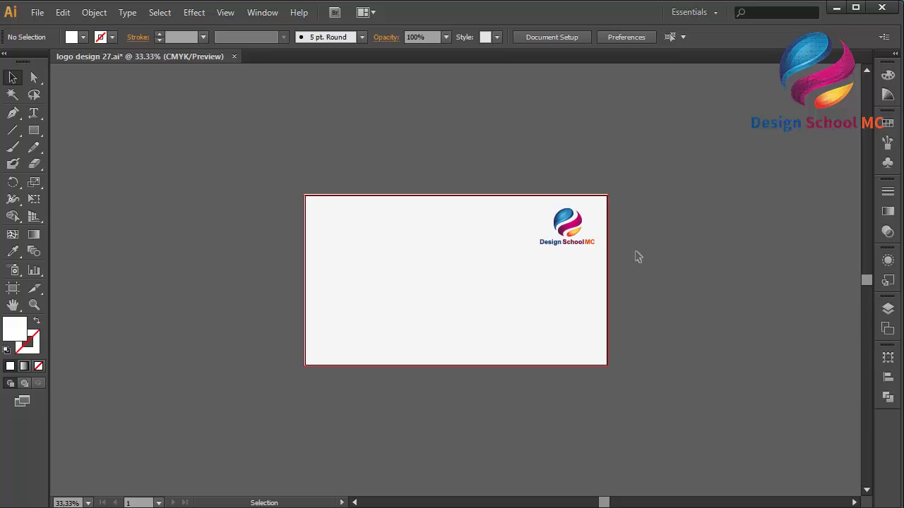
key(ctrl+equal)
key(ctrl+equal)
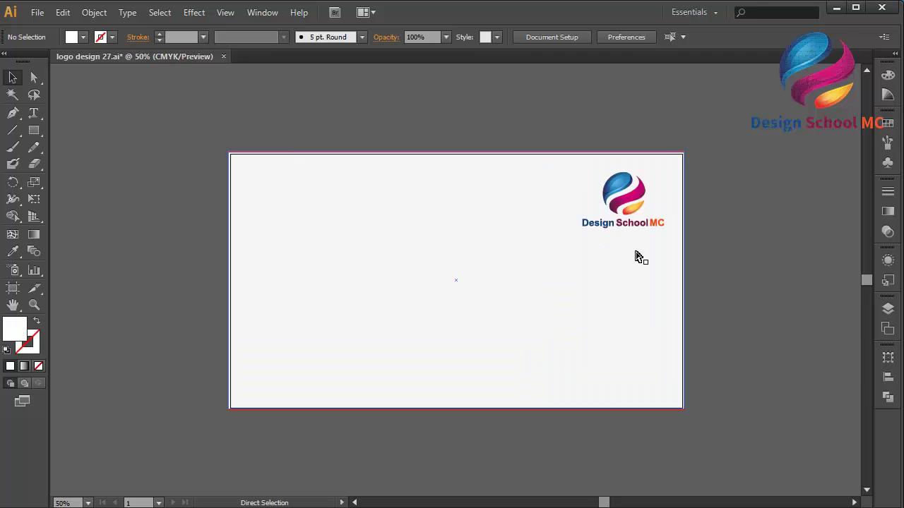
drag(34, 131, 89, 167)
drag(245, 194, 400, 326)
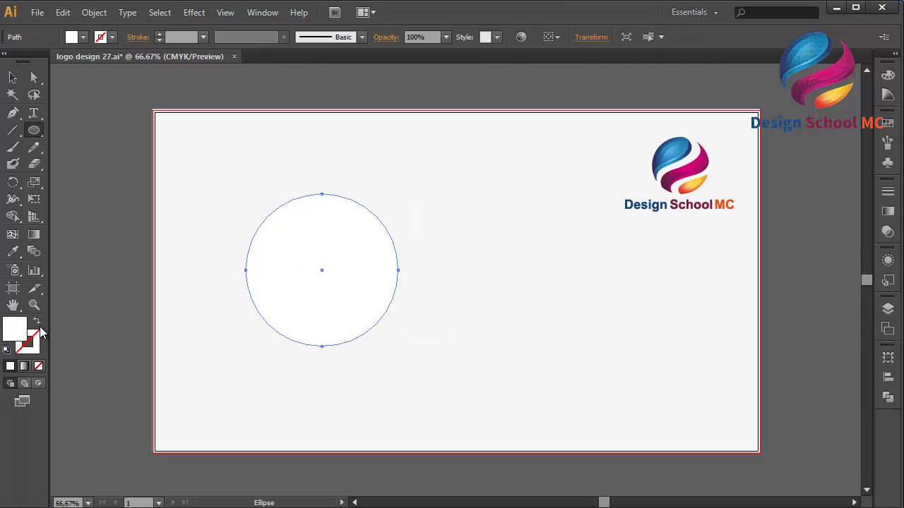
Give the circle a yellow FFD400 fill and no stroke
key(shift+x)
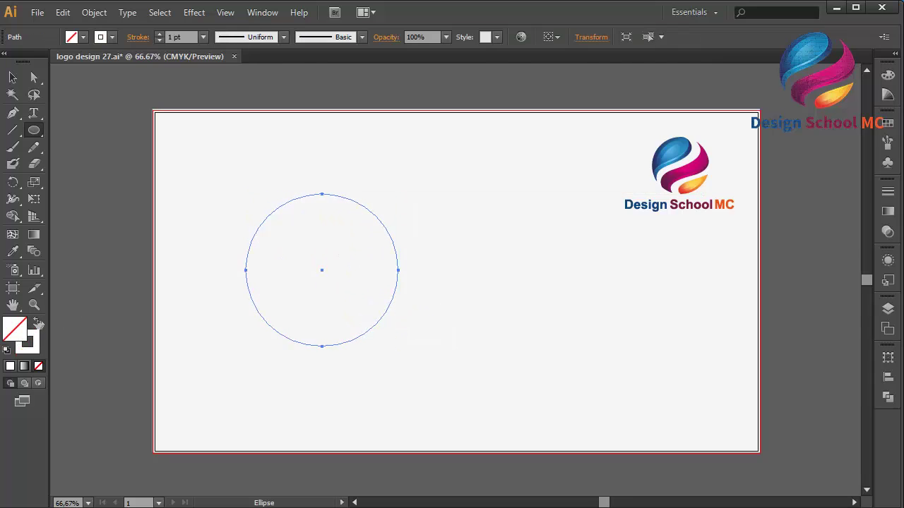
click(36, 351)
click(38, 325)
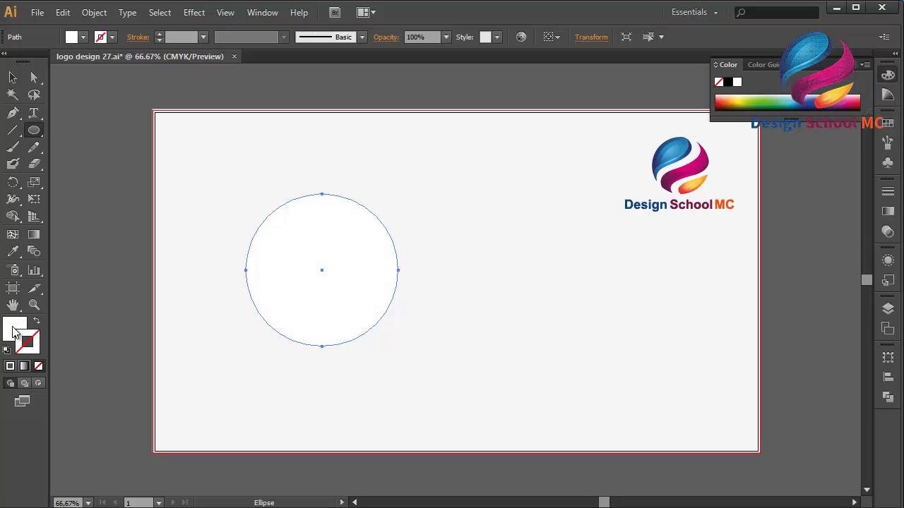
double_click(20, 330)
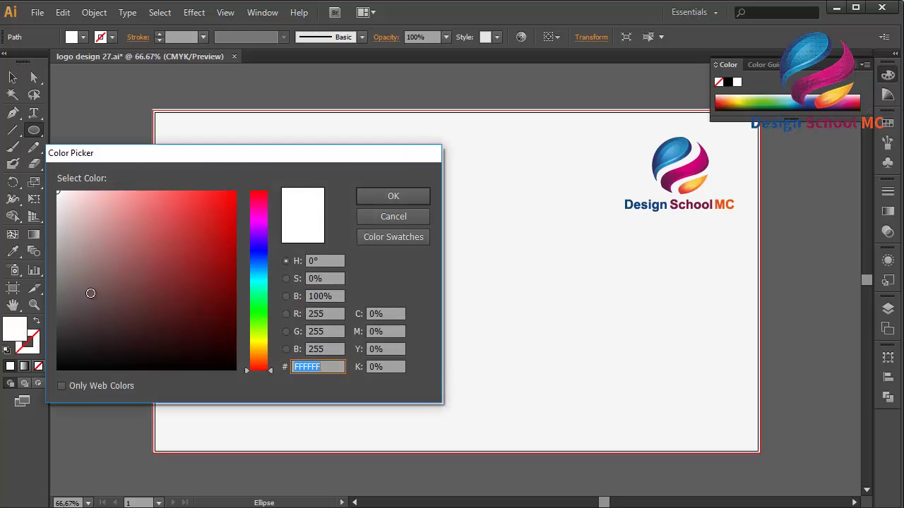
mouse_move(127, 280)
mouse_down()
mouse_move(61, 233)
mouse_move(195, 222)
mouse_move(250, 191)
mouse_up()
drag(258, 359, 260, 352)
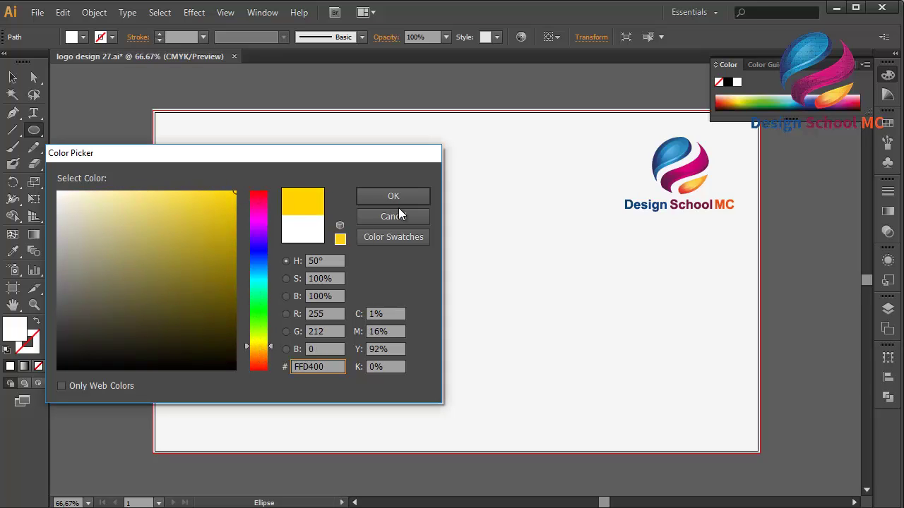
double_click(295, 366)
click(394, 197)
click(13, 77)
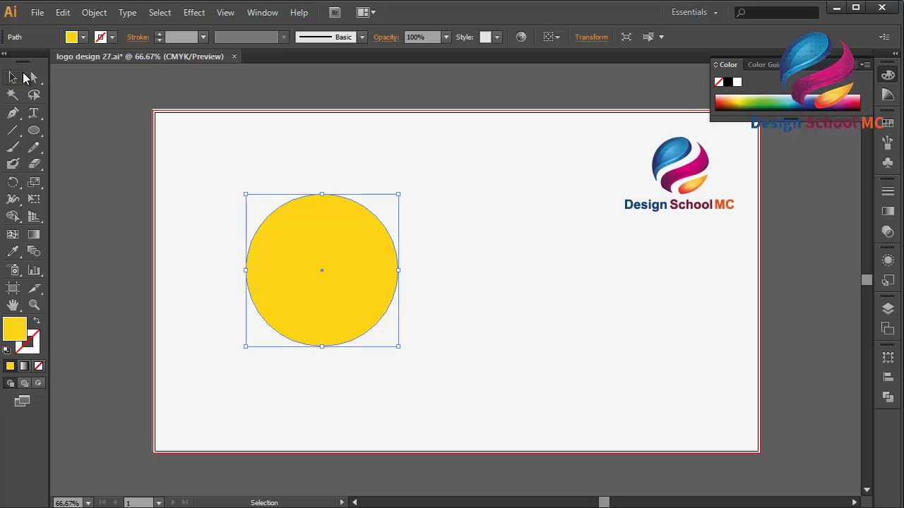
Fill the background rectangle near-black 070707 and drag the yellow circle to the artboard's centre
click(215, 179)
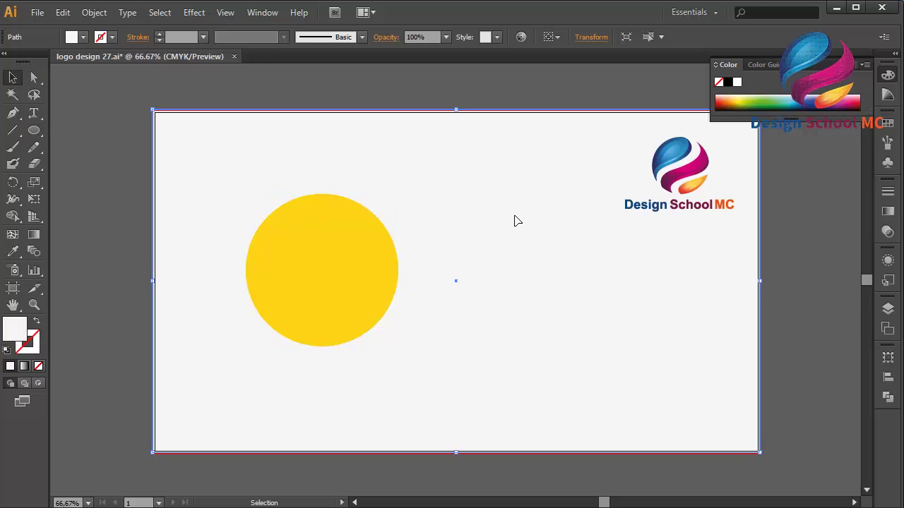
double_click(14, 332)
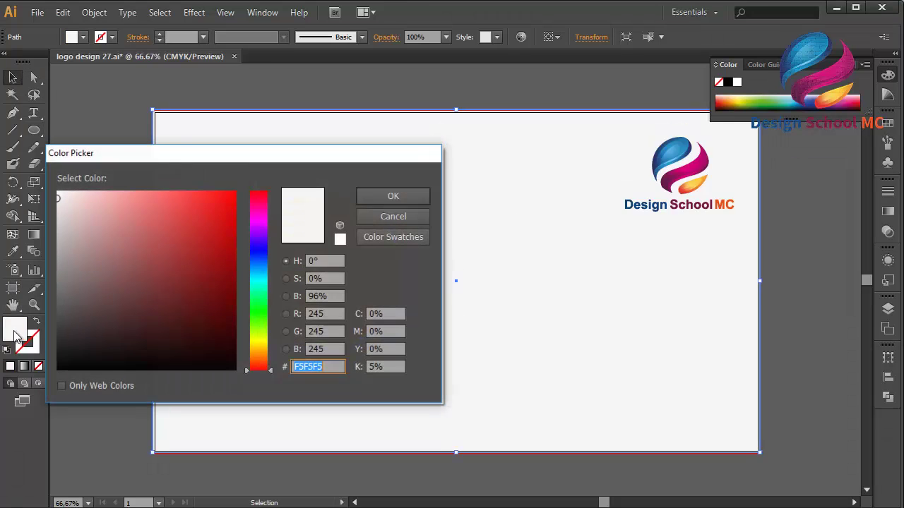
drag(158, 311, 58, 372)
click(384, 201)
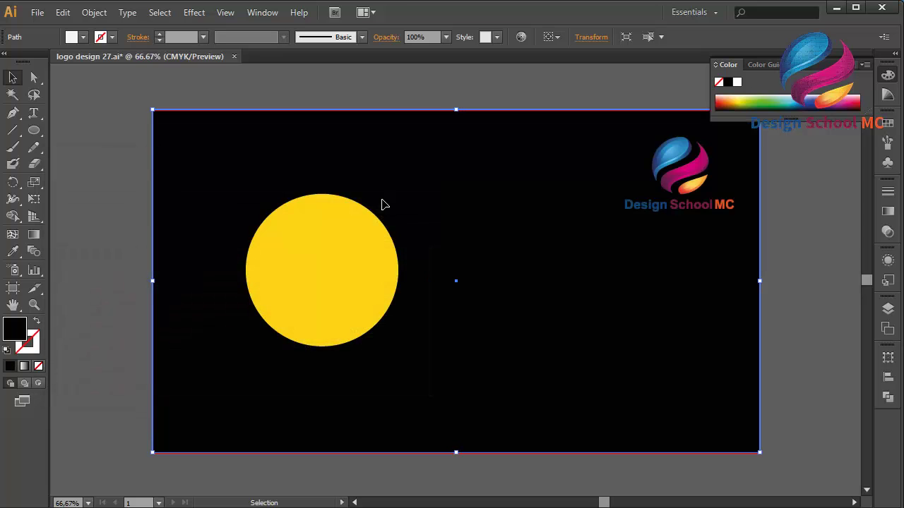
drag(384, 313, 477, 319)
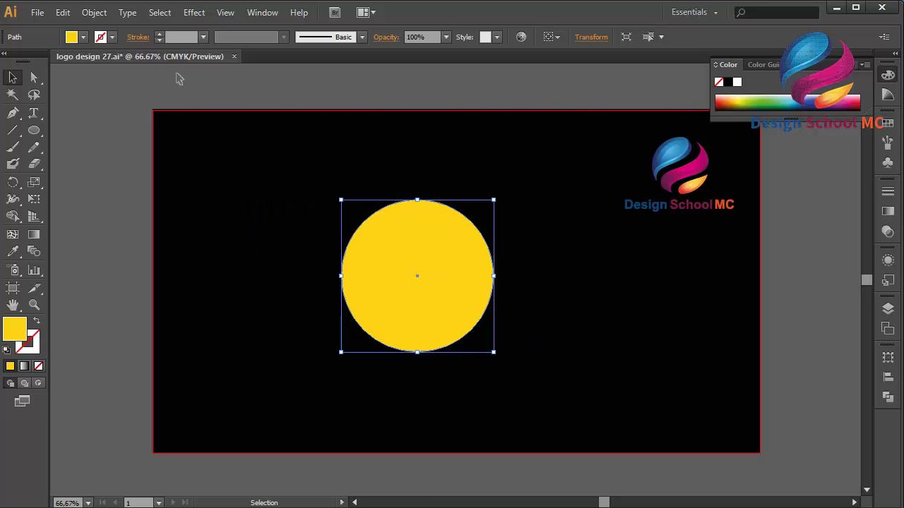
Copy the yellow circle, paste it in front, and shrink the copy inside the original
click(67, 14)
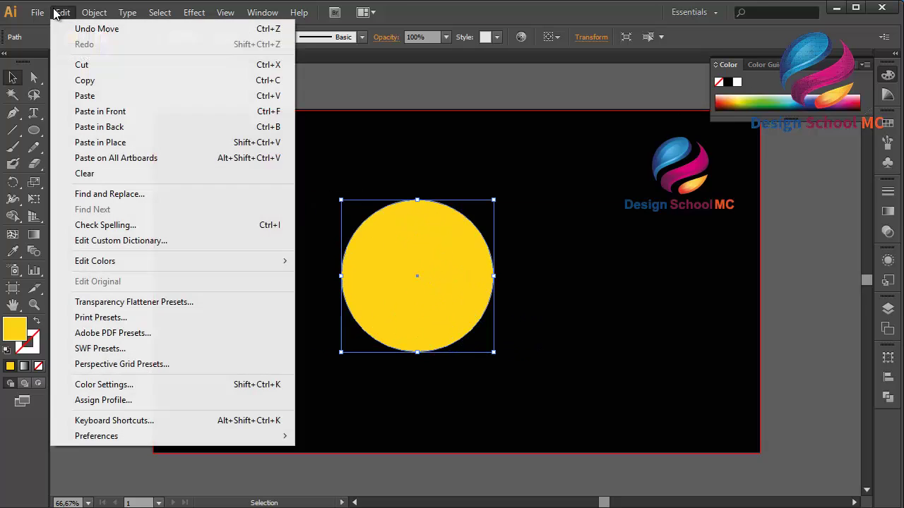
click(71, 81)
click(62, 12)
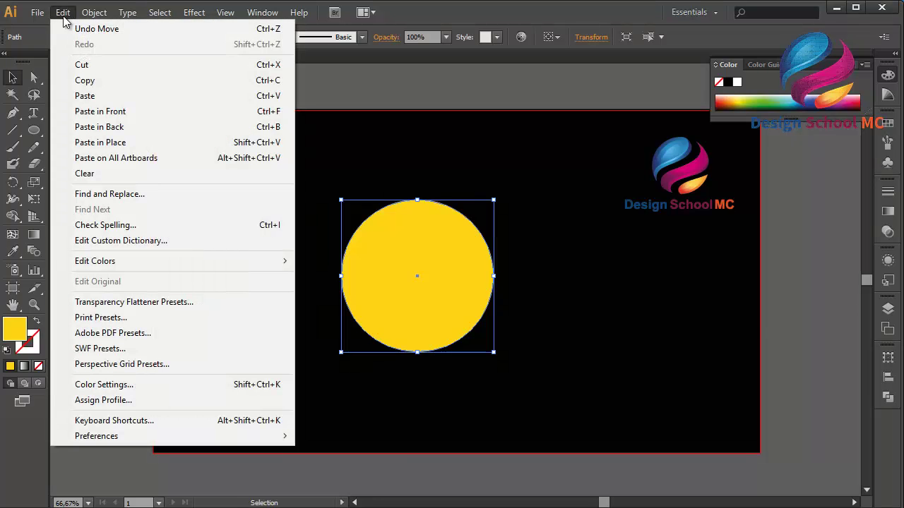
click(100, 111)
drag(493, 279, 462, 276)
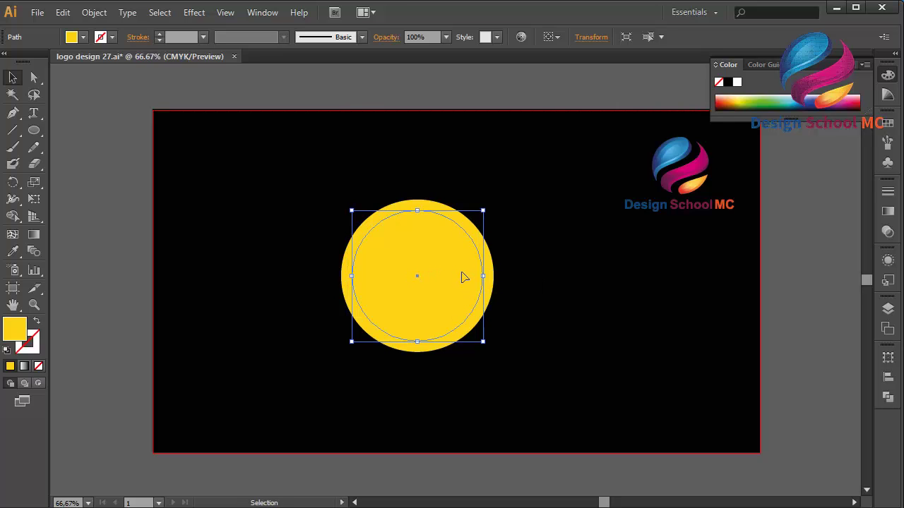
Subtract the smaller circle from the larger with Pathfinder Minus Front to form a ring
shift+click(494, 283)
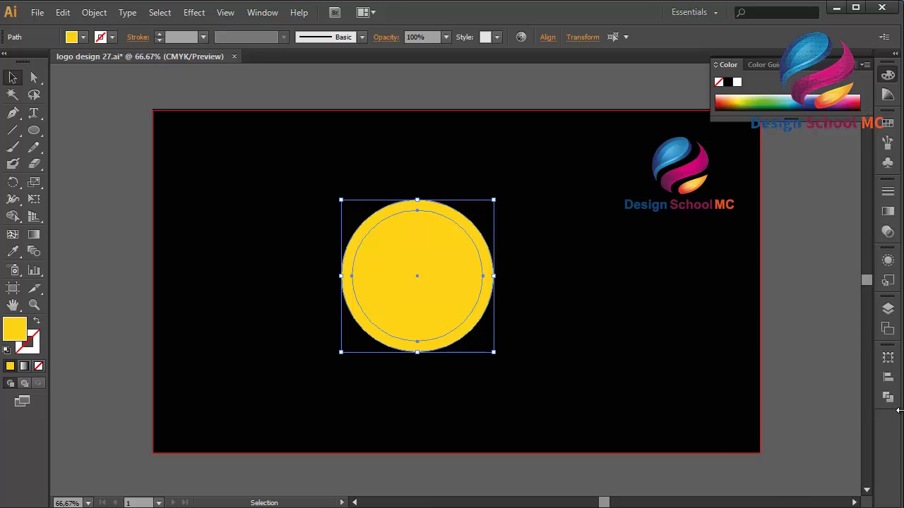
click(887, 398)
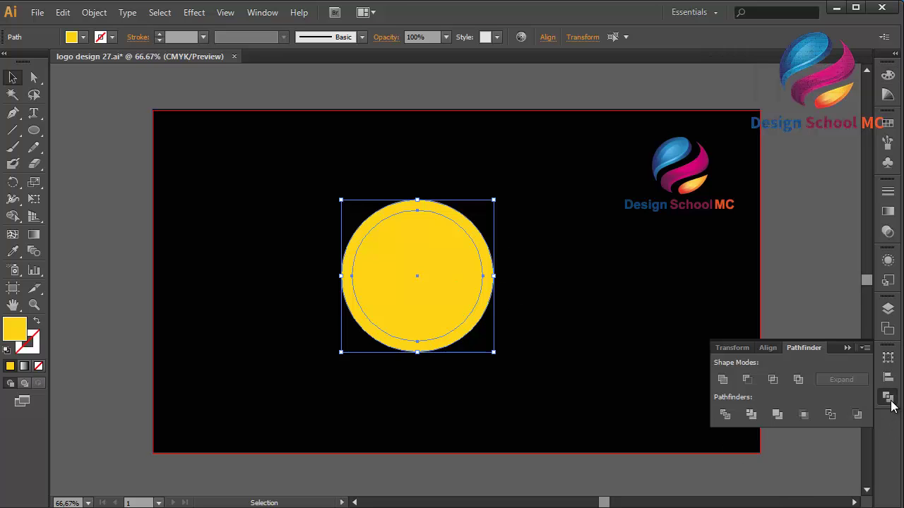
click(747, 381)
click(847, 349)
click(821, 360)
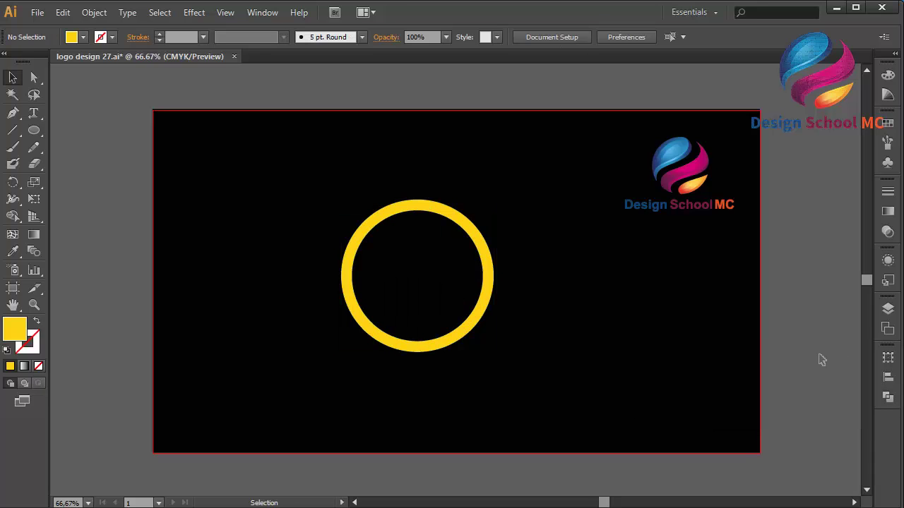
key(ctrl+plus)
key(ctrl+plus)
Move the ring up and to the right on the artboard
key(ctrl+minus)
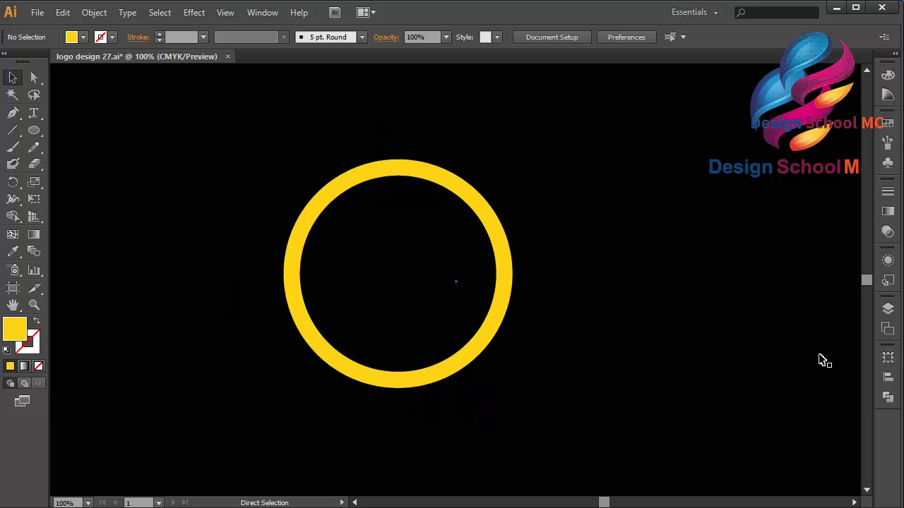
drag(504, 267, 534, 198)
click(108, 163)
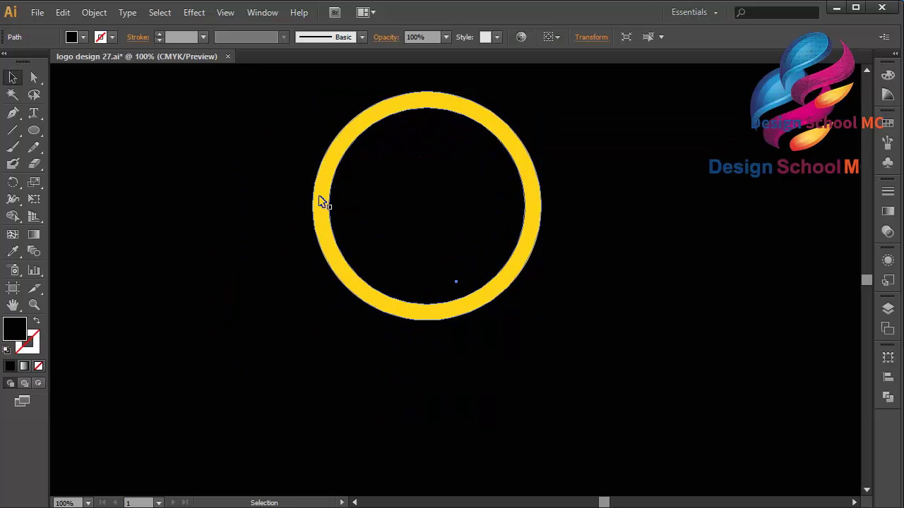
click(321, 202)
Draw a curved neck shape with the Pen tool running down from the ring's lower left edge
click(13, 113)
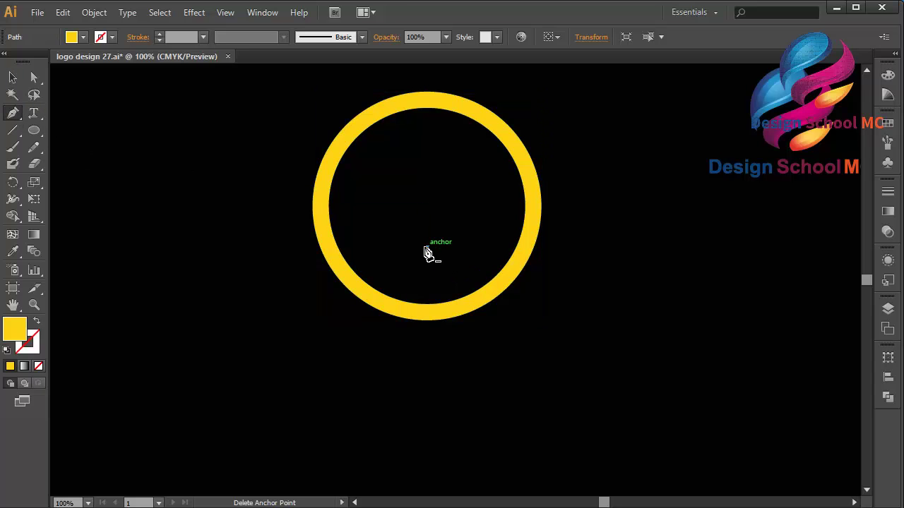
key(ctrl+shift+a)
click(339, 248)
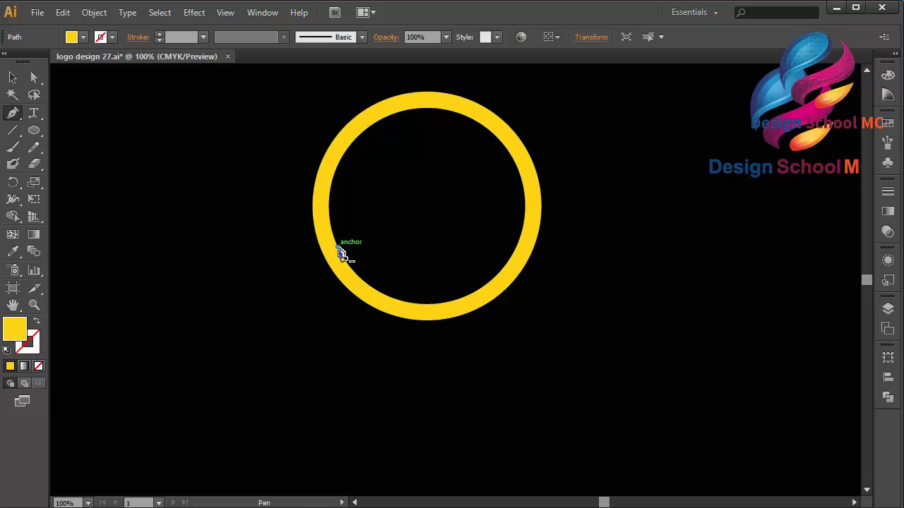
drag(382, 349, 379, 389)
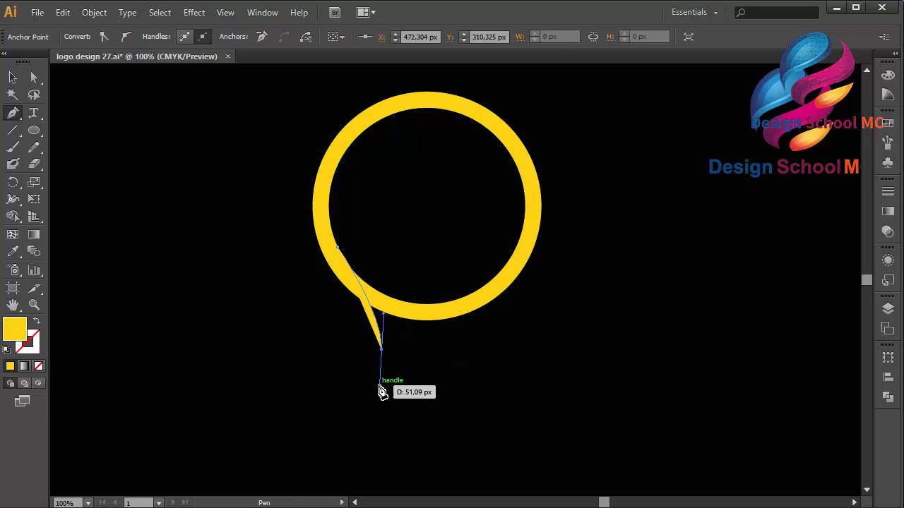
key(ctrl+z)
drag(373, 289, 399, 306)
mouse_move(388, 388)
mouse_down()
mouse_move(386, 429)
mouse_move(430, 428)
mouse_move(431, 442)
mouse_move(396, 430)
mouse_move(377, 414)
mouse_move(374, 393)
mouse_up()
drag(377, 343, 339, 276)
click(339, 248)
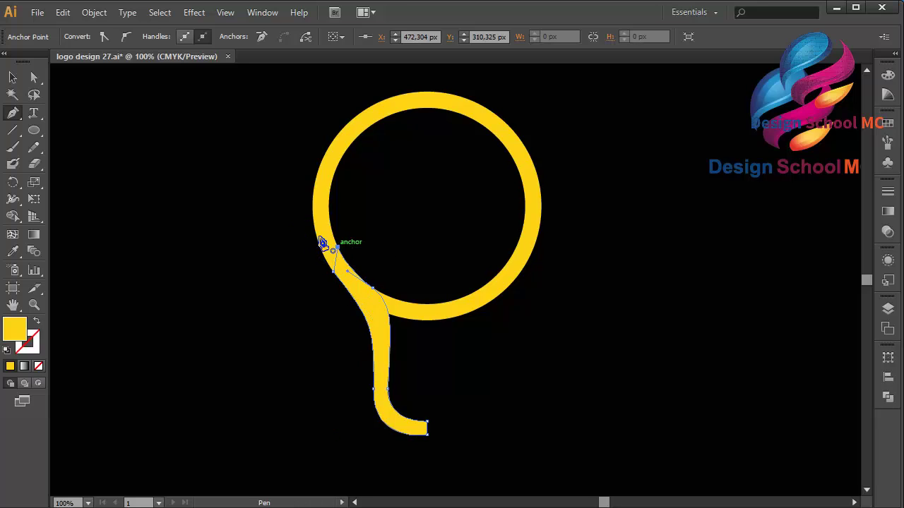
click(34, 77)
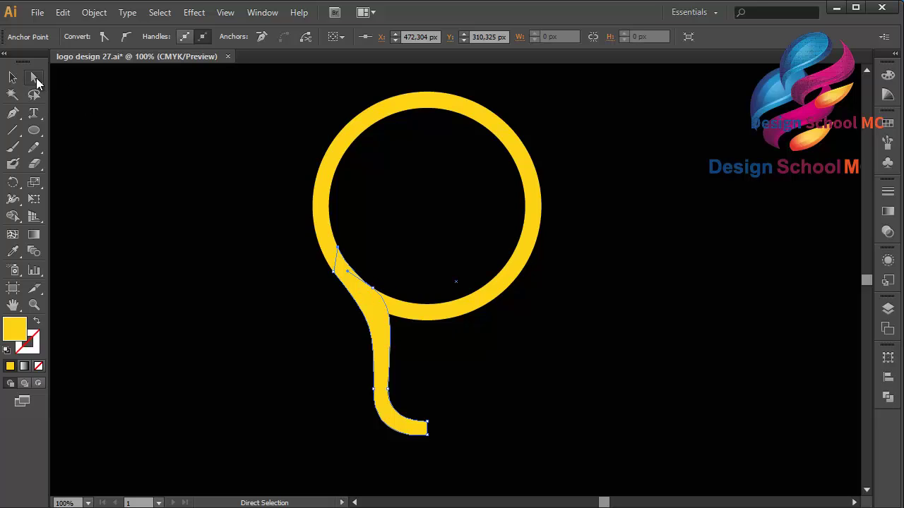
Drag the stem's anchor points with Direct Selection so the neck curves smoothly out of the ring
drag(33, 77, 80, 79)
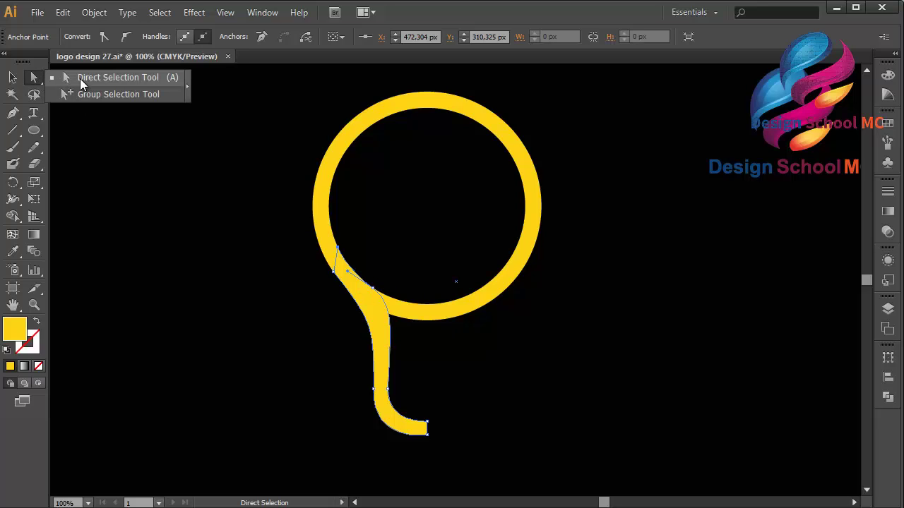
drag(80, 79, 91, 79)
drag(333, 272, 330, 274)
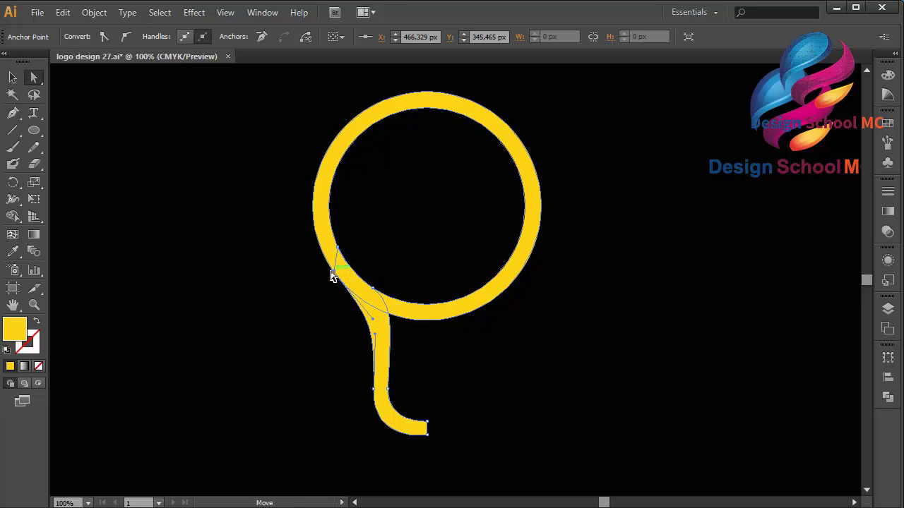
mouse_move(374, 324)
mouse_down()
mouse_move(388, 324)
mouse_move(387, 316)
mouse_up()
click(375, 338)
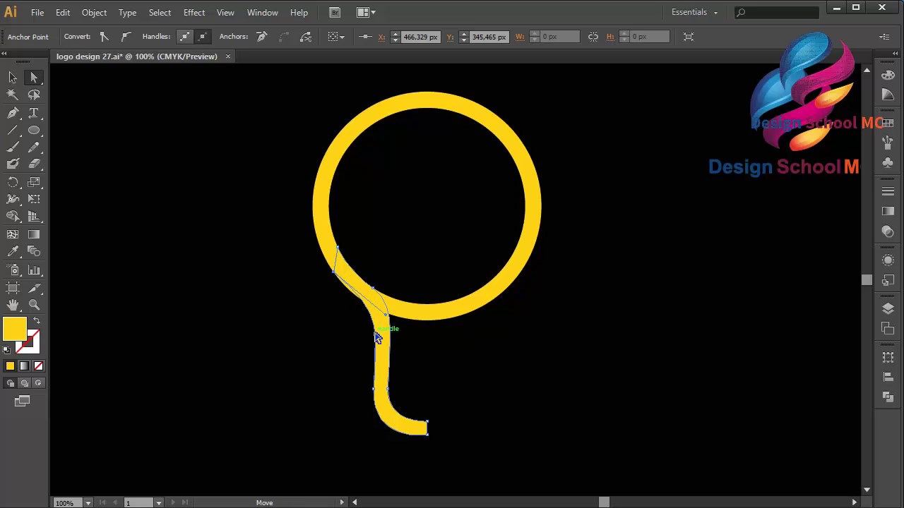
drag(375, 389, 369, 393)
click(495, 454)
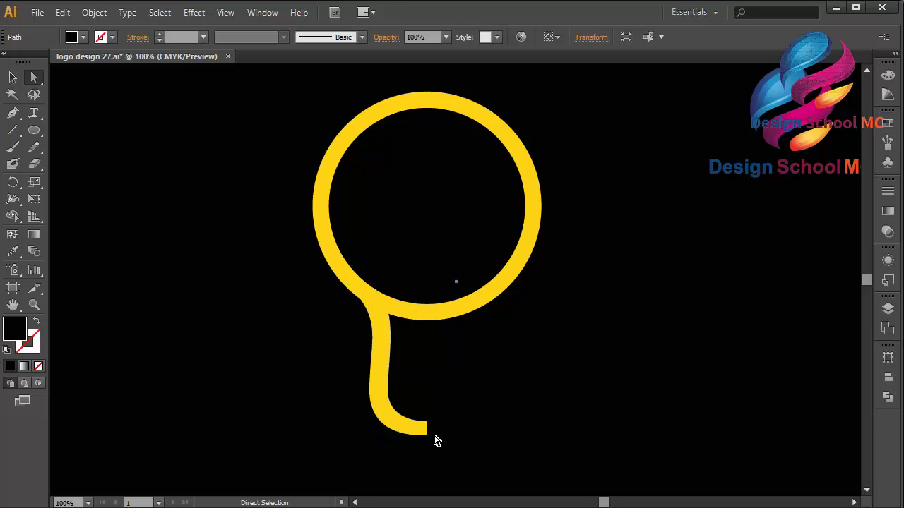
click(428, 424)
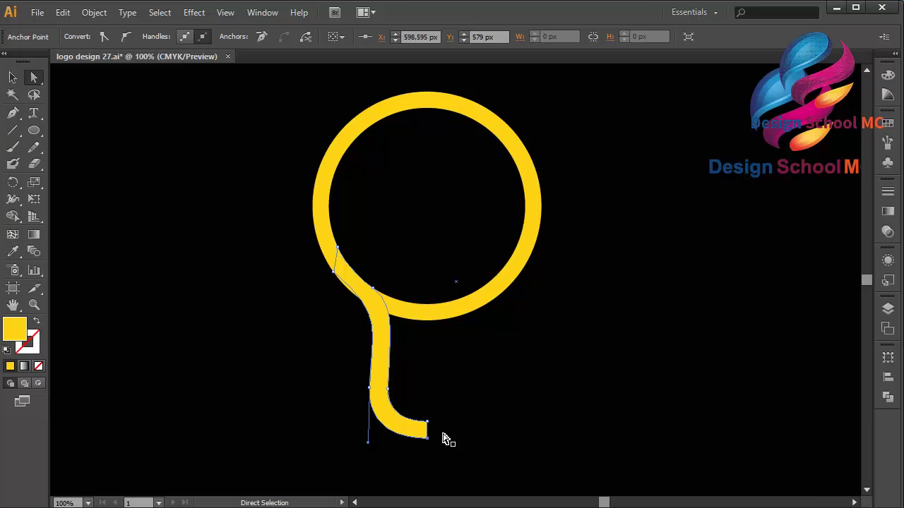
click(367, 302)
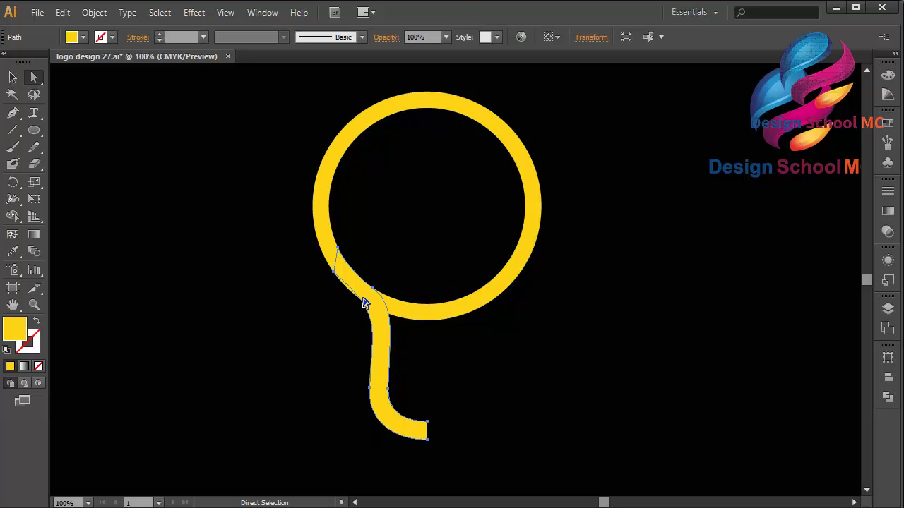
Start a new pen path over the ring-stem junction, adding curved anchors down along the stem
click(13, 113)
drag(344, 228, 376, 295)
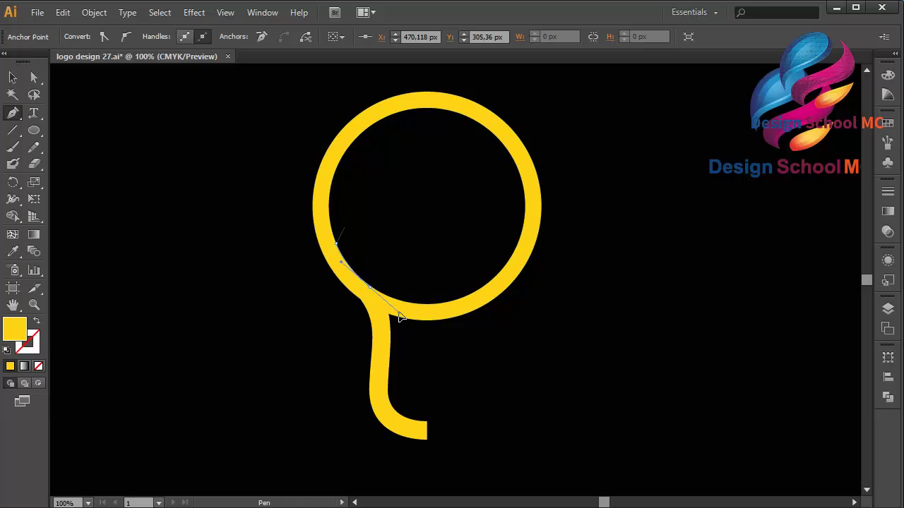
click(400, 317)
drag(387, 363, 395, 365)
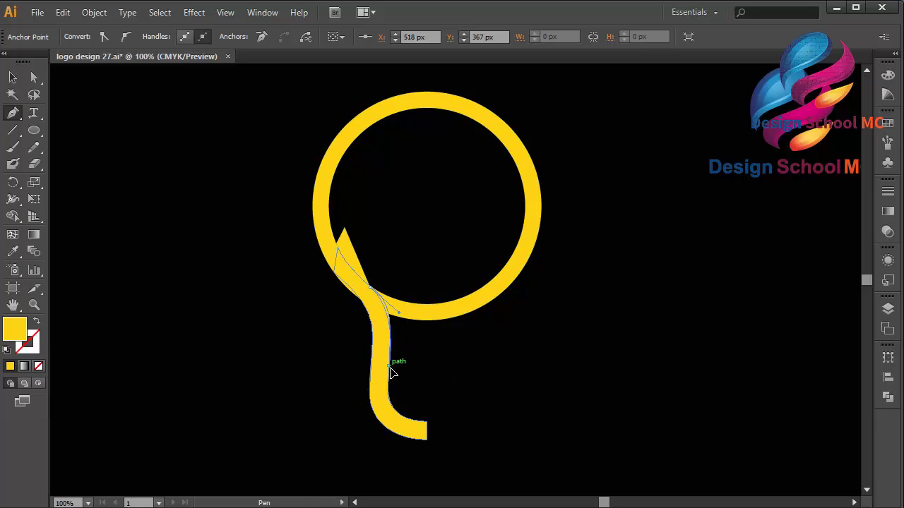
Finish the cutting shape with corner points at lower and upper right, closing it at its start
click(427, 387)
click(432, 275)
mouse_move(344, 228)
mouse_down()
mouse_move(349, 245)
mouse_move(346, 234)
mouse_up()
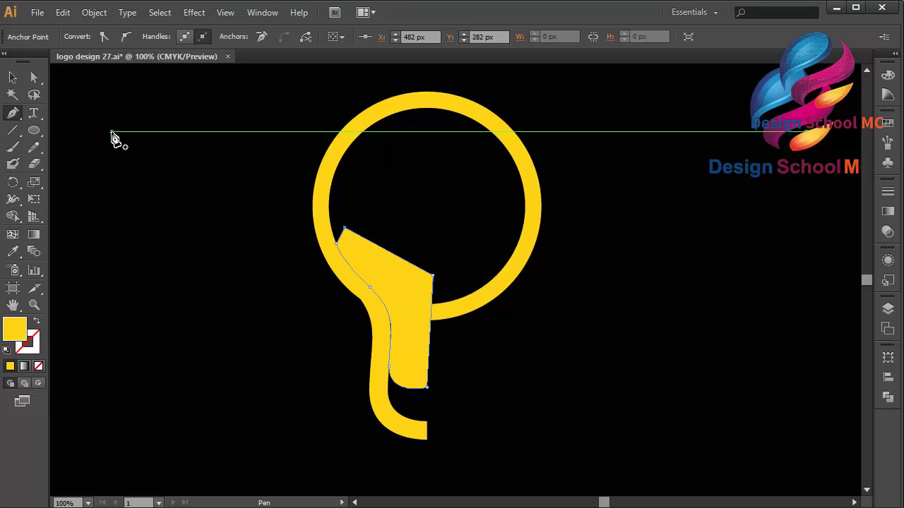
click(10, 78)
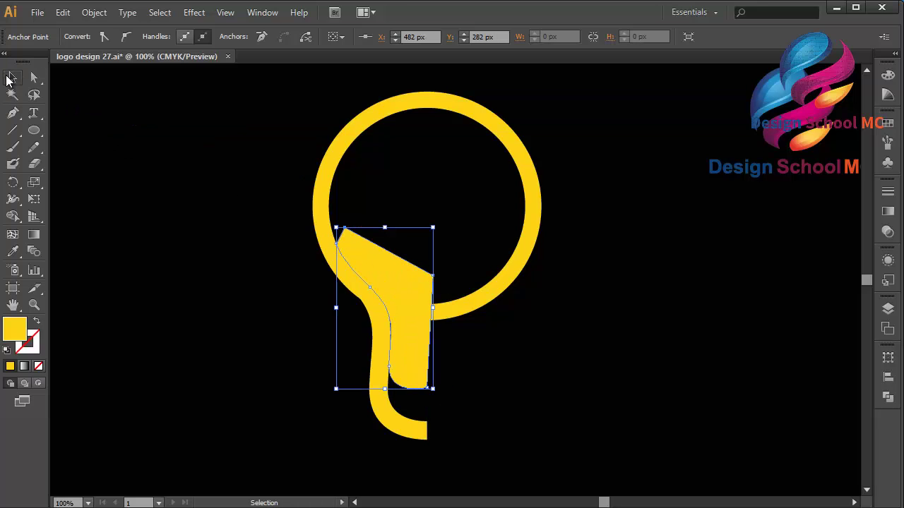
Subtract the cutting shape from the ring with Minus Front, opening its lower inner section
shift+click(474, 300)
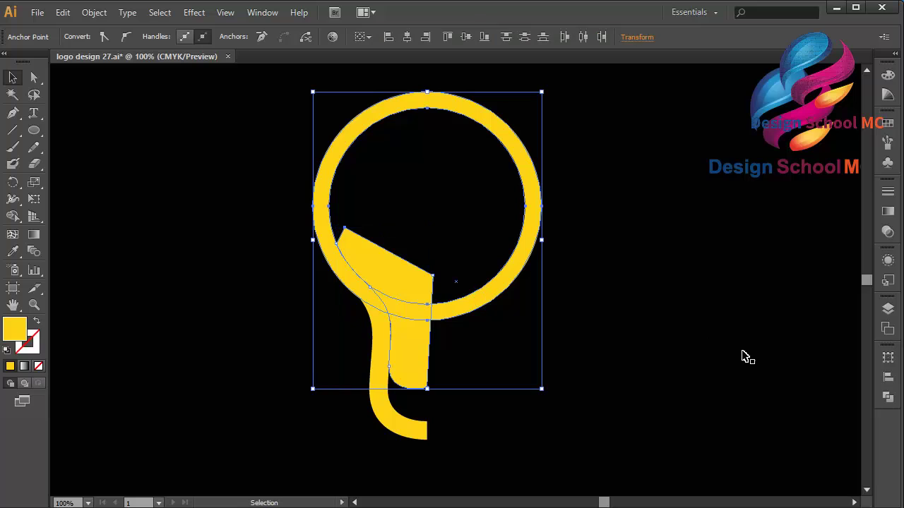
click(887, 397)
click(751, 380)
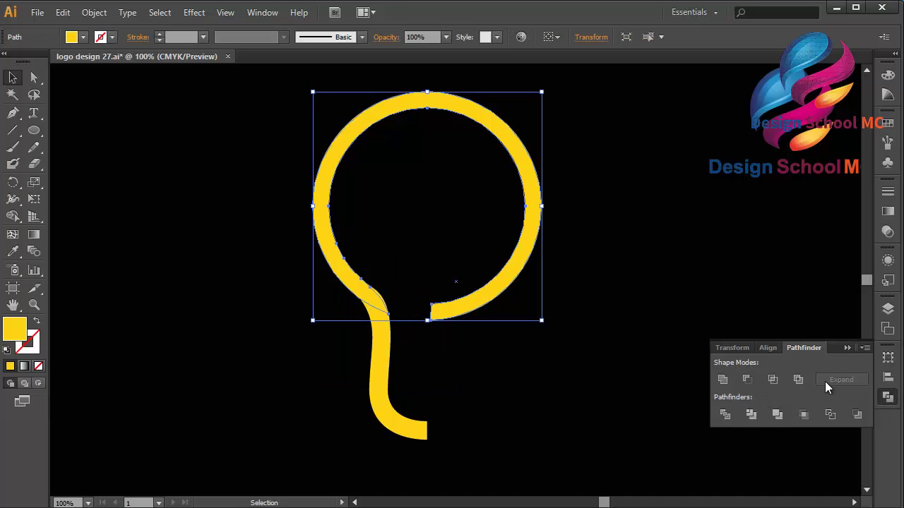
click(504, 303)
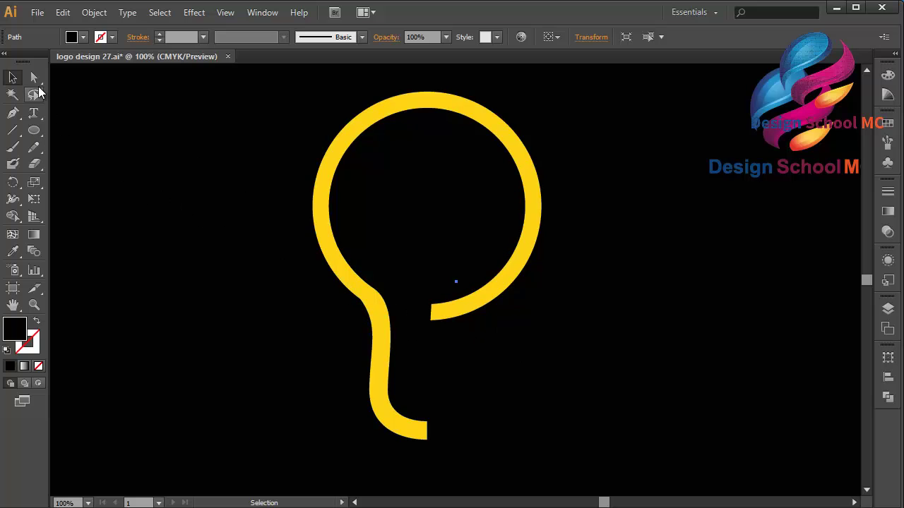
click(381, 346)
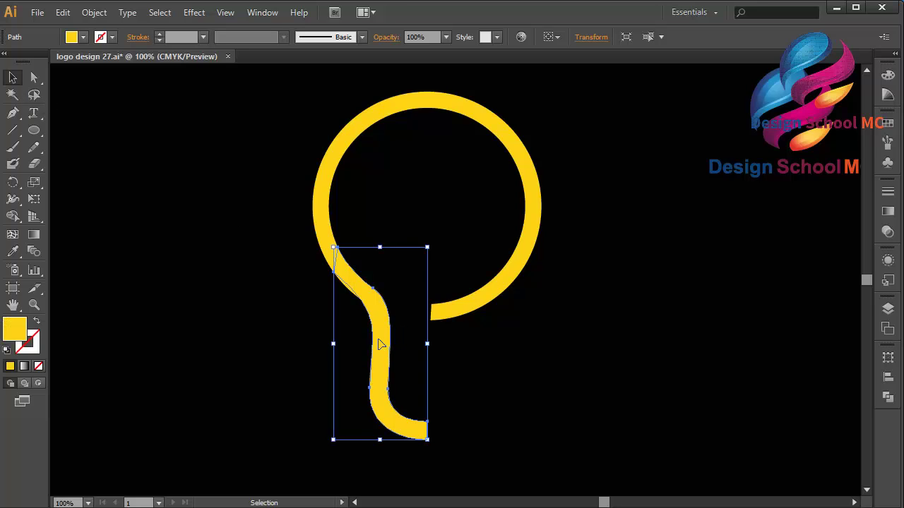
click(476, 311)
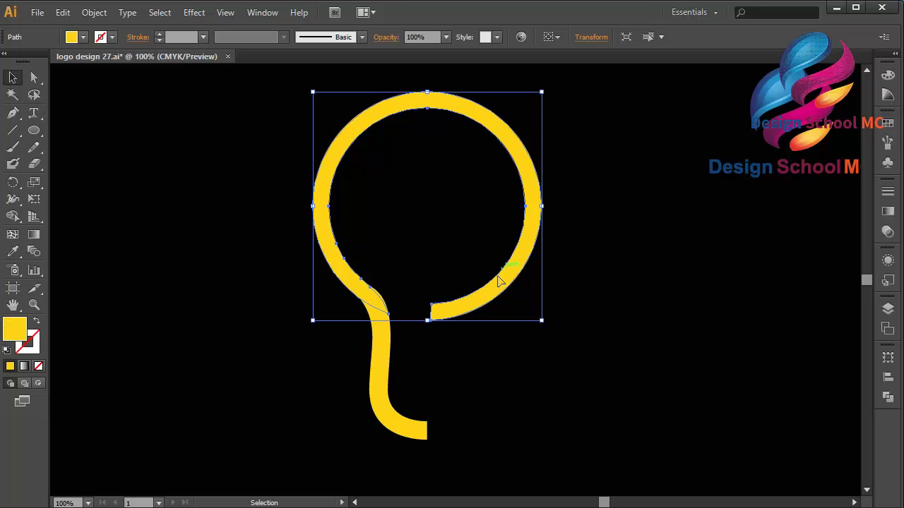
Draw a rectangle covering the bulb's right half, extending below the stem's bottom
drag(37, 133, 88, 132)
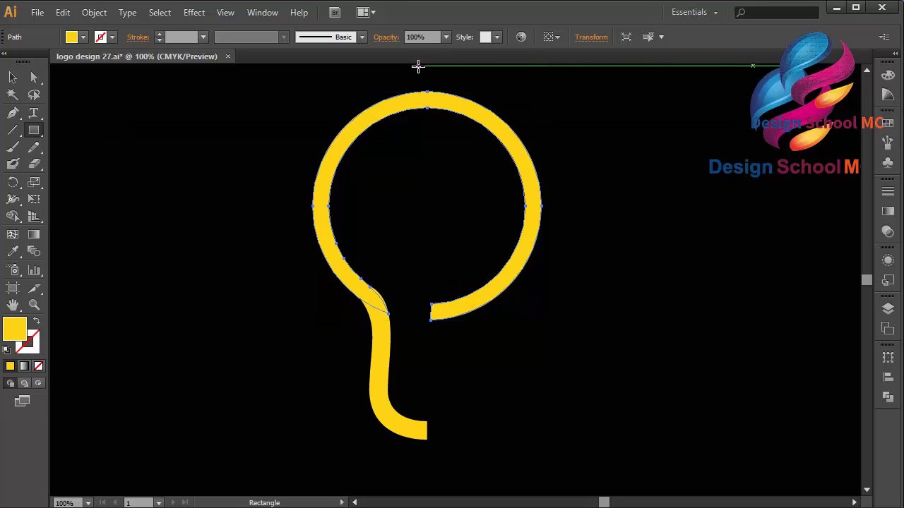
drag(427, 73, 684, 386)
click(12, 77)
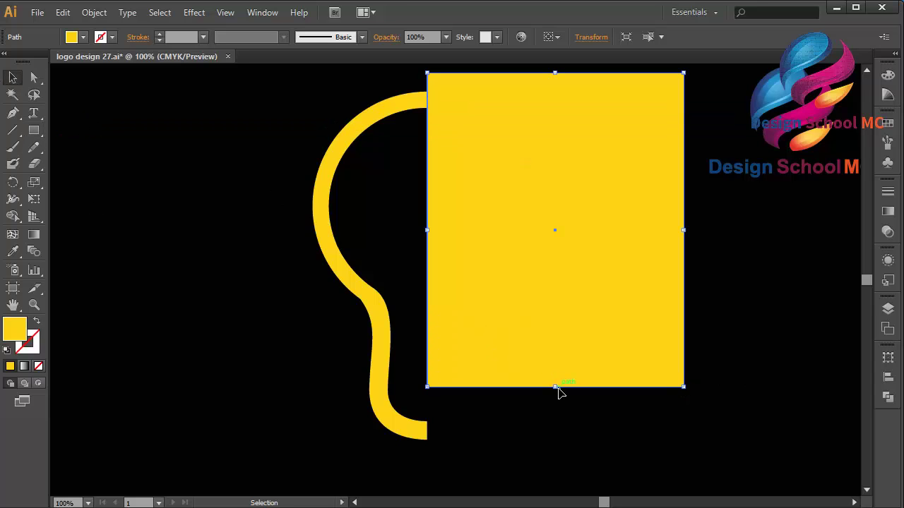
drag(555, 387, 555, 460)
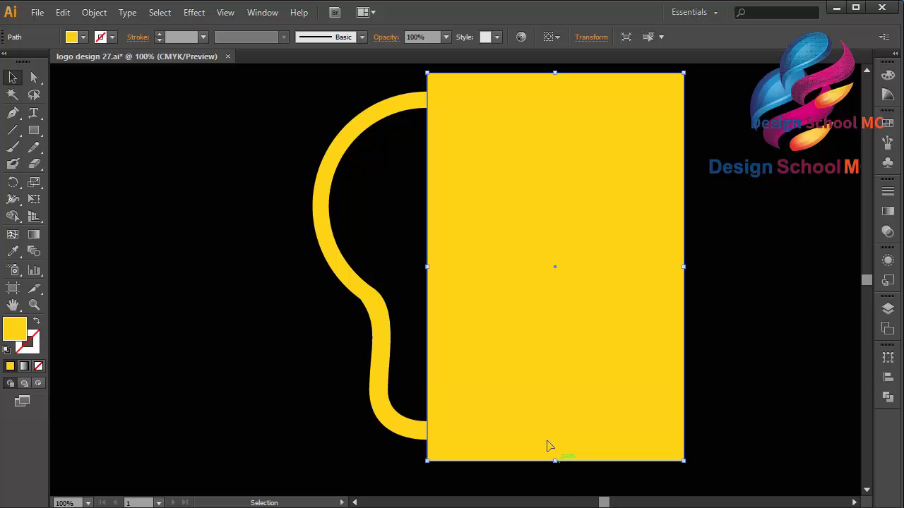
Subtract the rectangle from the bulb path with Minus Front, leaving only the left half
shift+click(395, 106)
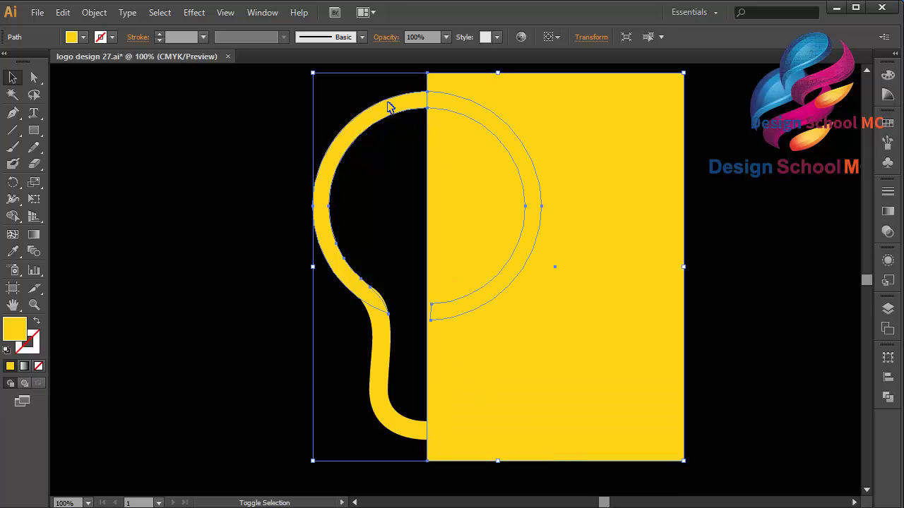
click(887, 397)
click(746, 379)
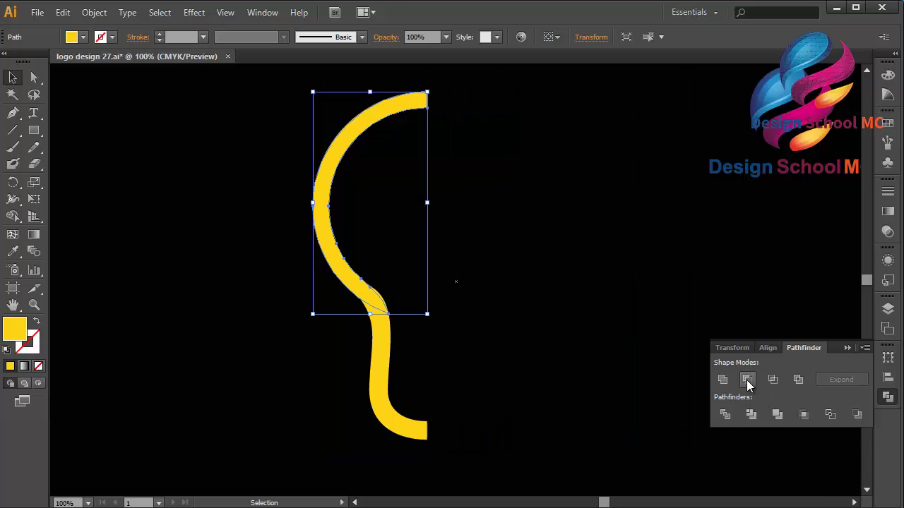
click(850, 347)
click(662, 334)
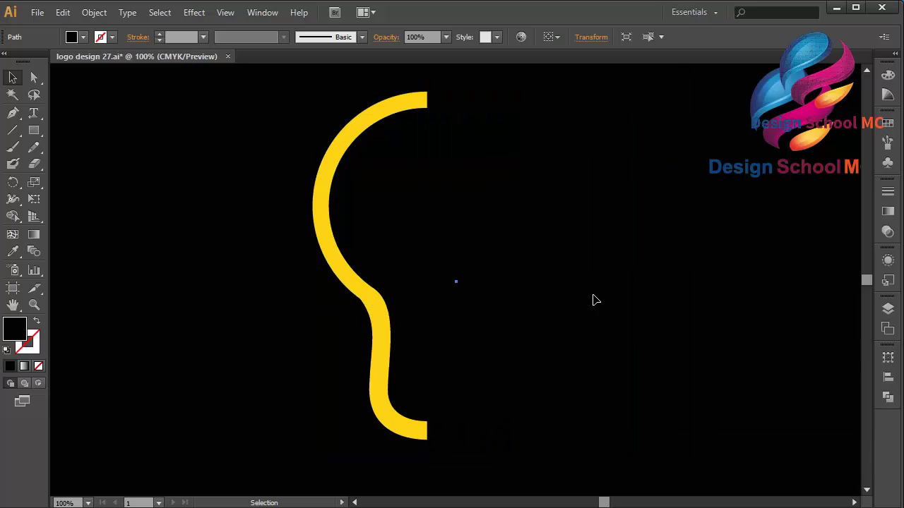
click(341, 258)
Group the left half's ring arc and stem paths
shift+click(378, 359)
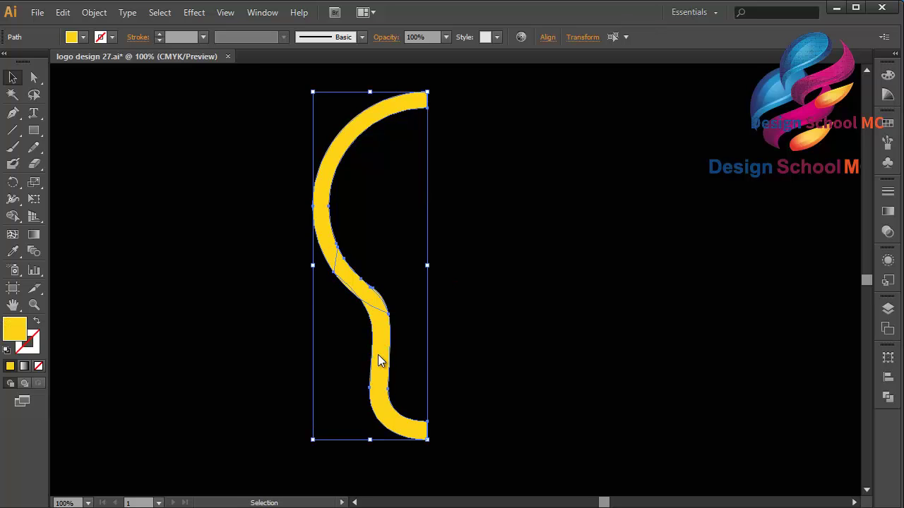
right_click(378, 358)
click(415, 210)
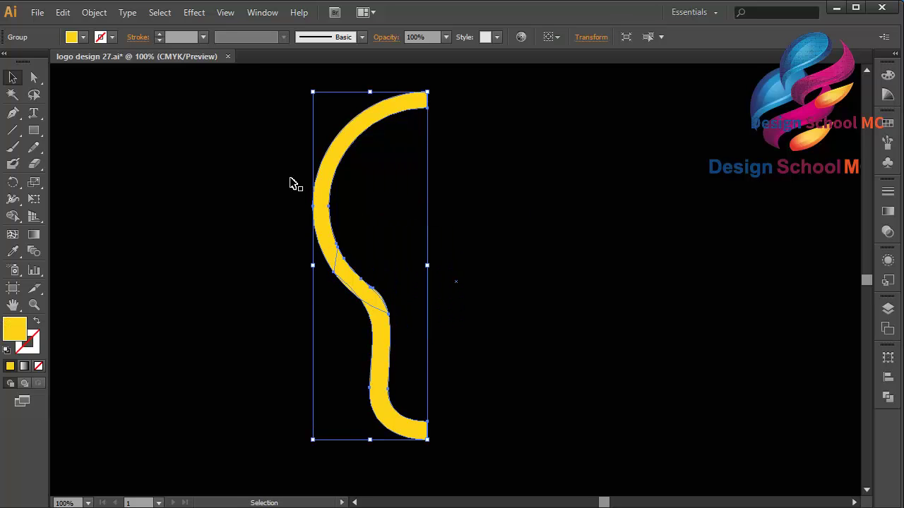
Copy the left half, paste it in front, and flip it across to form the right half
click(63, 12)
click(89, 79)
click(63, 12)
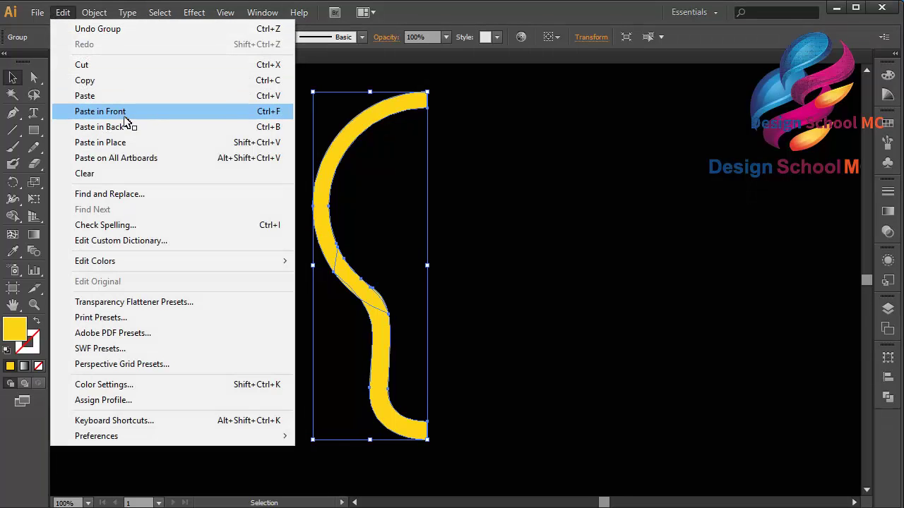
click(125, 118)
drag(312, 265, 541, 272)
Select both bulb halves and group them together
click(580, 251)
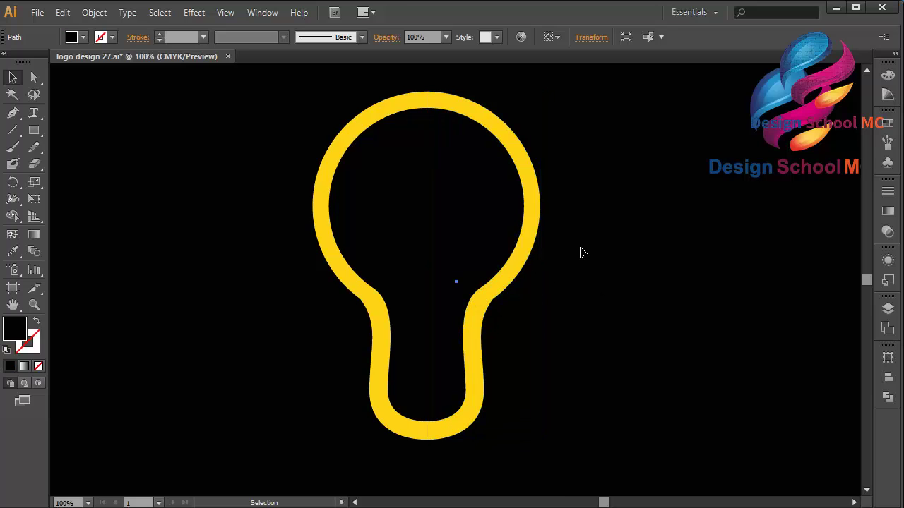
click(512, 285)
shift+click(370, 356)
shift+click(378, 354)
shift+click(387, 353)
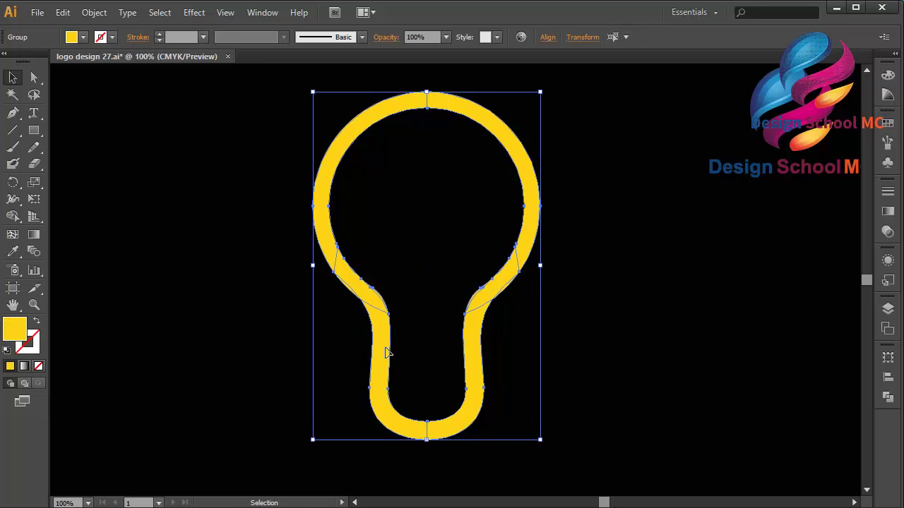
right_click(387, 353)
click(422, 414)
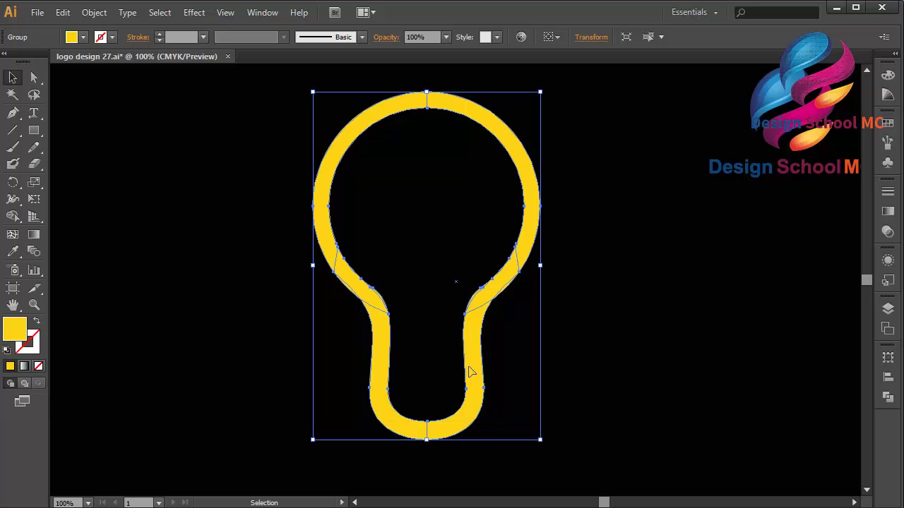
Draw a rounded rectangle bar across the bulb's neck and adjust its height
drag(482, 300, 512, 300)
click(39, 132)
drag(38, 131, 113, 144)
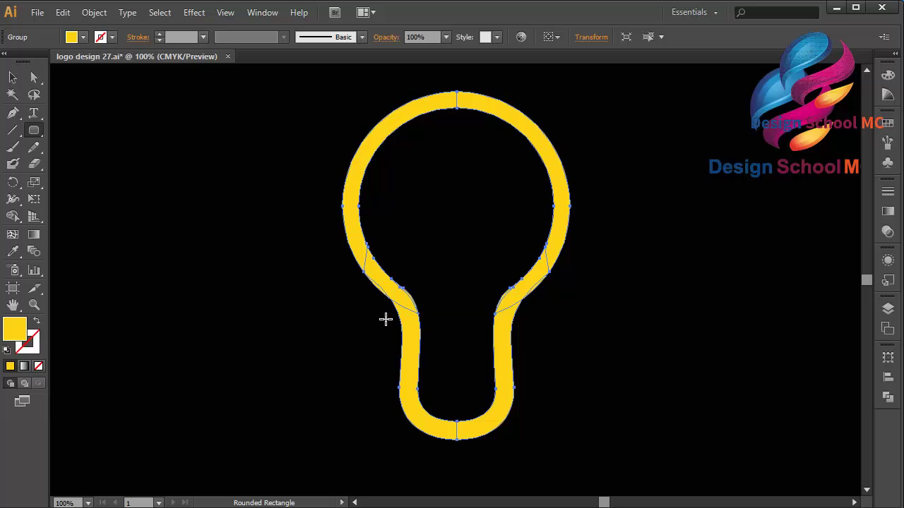
drag(385, 330, 521, 349)
click(13, 77)
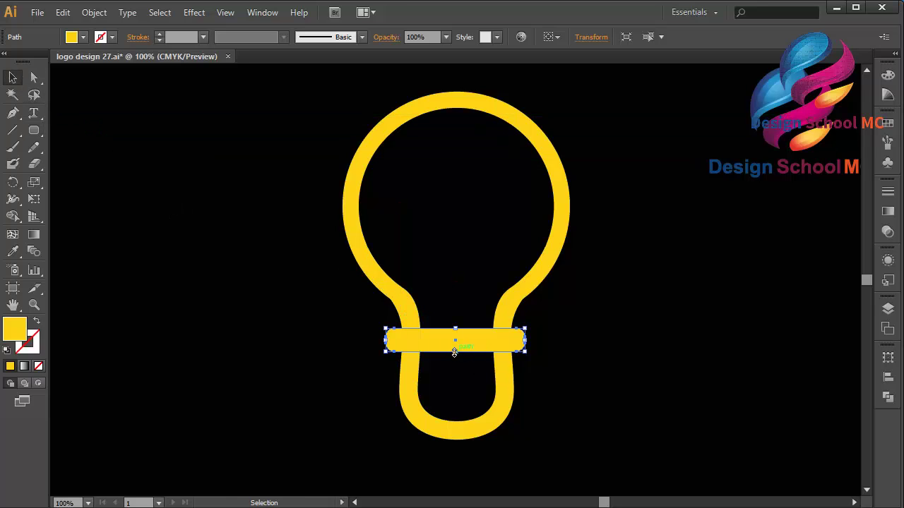
drag(456, 351, 458, 348)
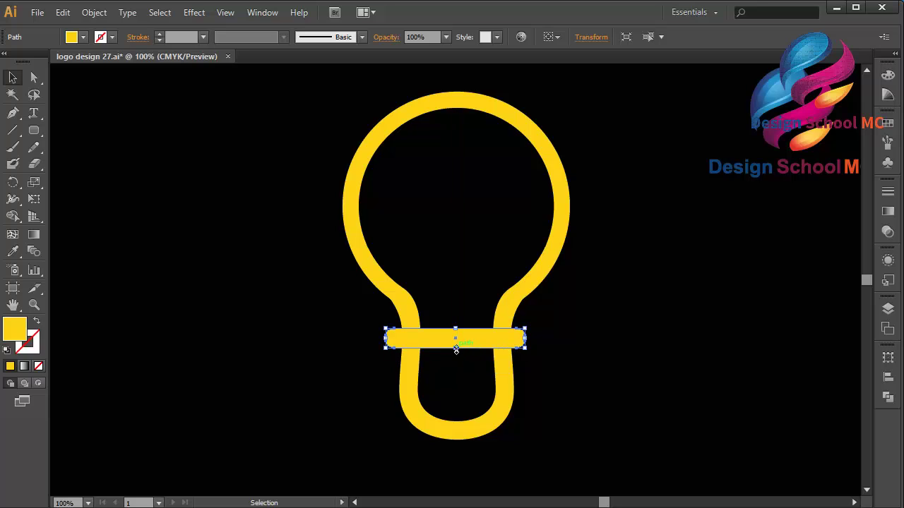
key(ctrl+plus)
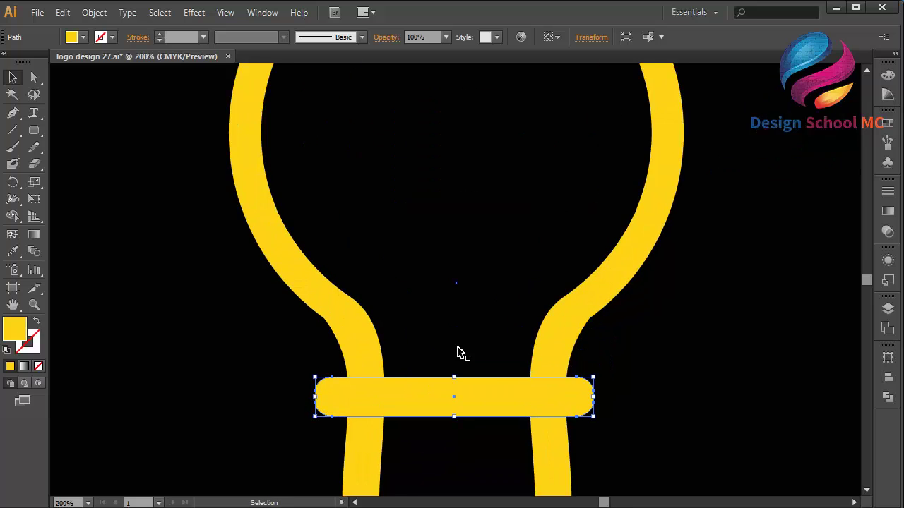
scroll(460, 352, down, 1)
drag(455, 316, 455, 315)
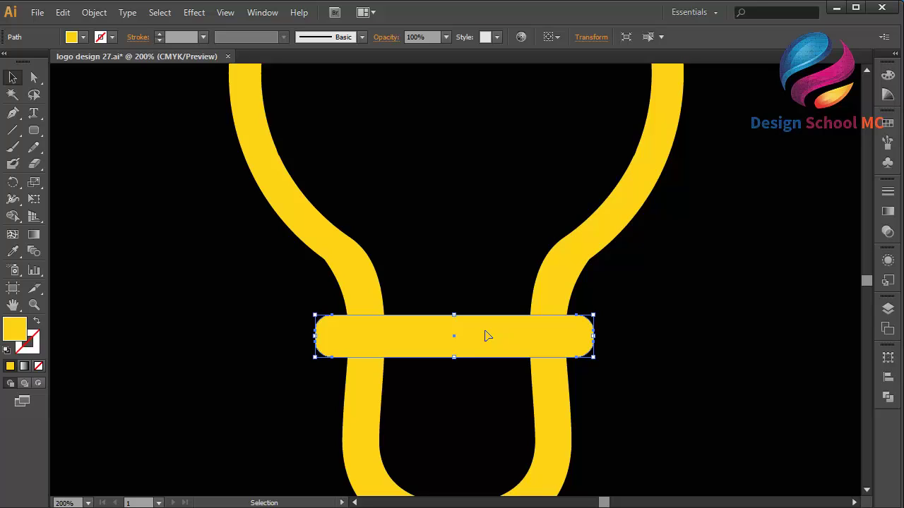
key(Right)
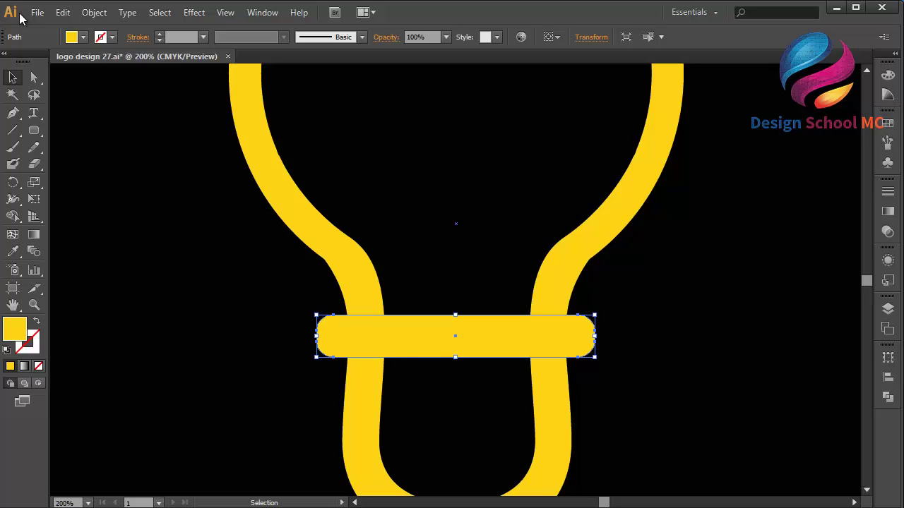
Duplicate the bar in front and move the copy 67 px down as a second band
click(63, 12)
click(78, 81)
click(63, 12)
click(101, 113)
drag(443, 349, 443, 438)
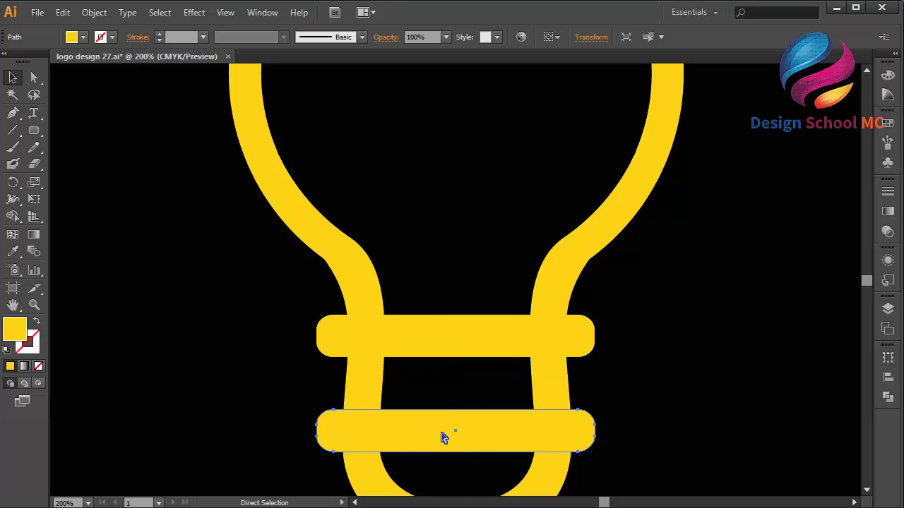
key(ctrl+minus)
key(ctrl+minus)
click(550, 424)
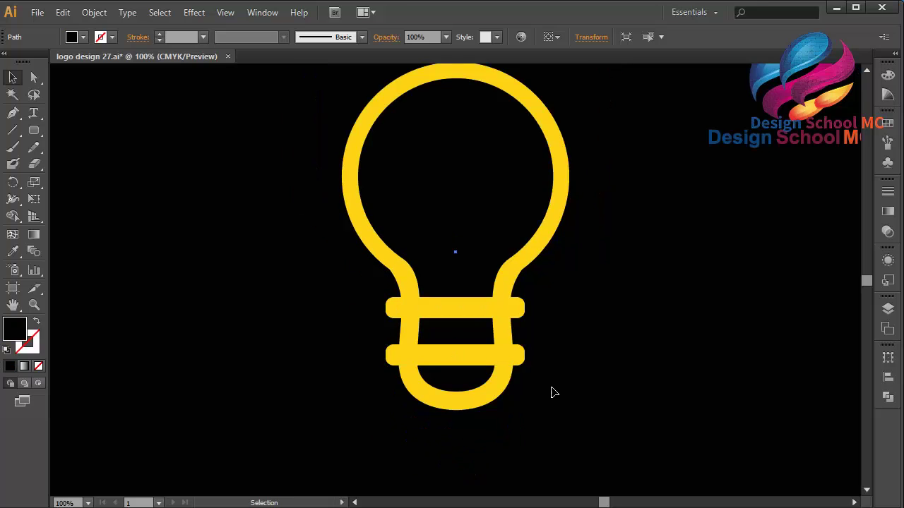
Draw a circle inside the top of the bulb's glass with the Ellipse tool
drag(34, 130, 71, 163)
drag(386, 101, 510, 245)
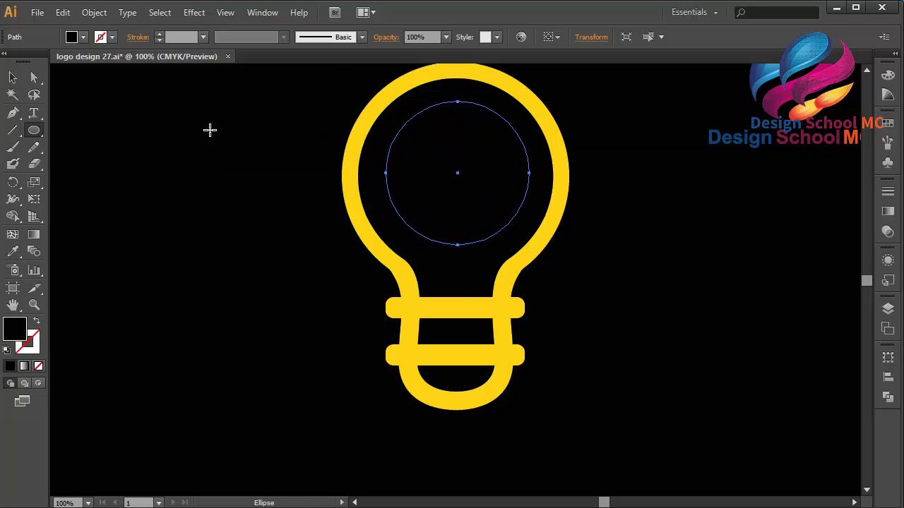
click(13, 78)
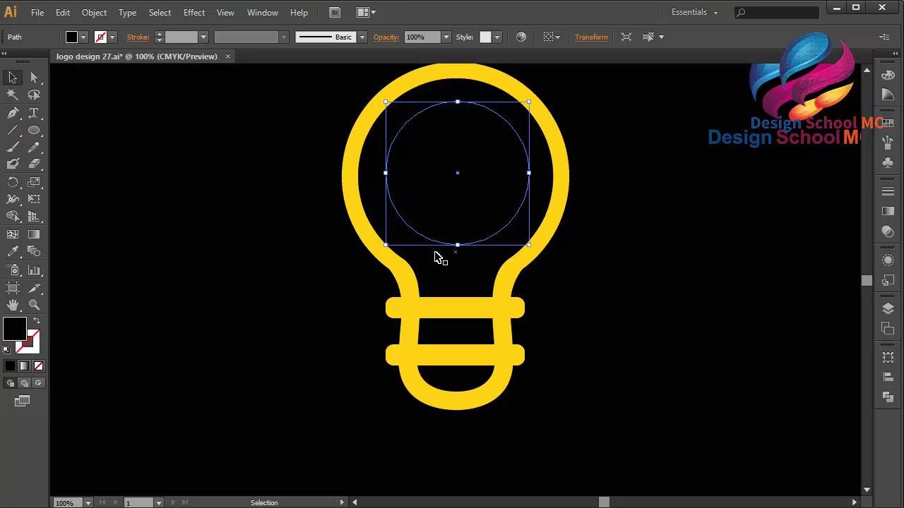
Copy the bulb's FFD401 hex value and open the circle's fill Color Picker to paste it
click(396, 264)
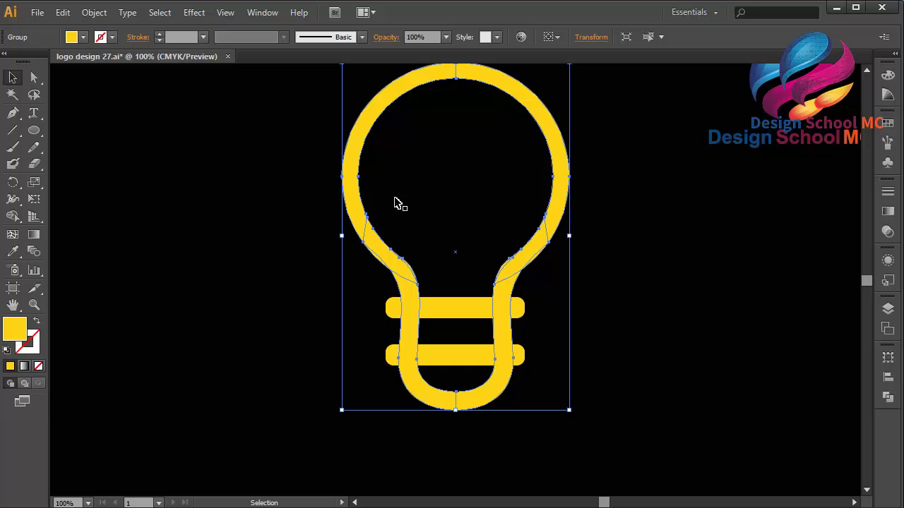
double_click(22, 337)
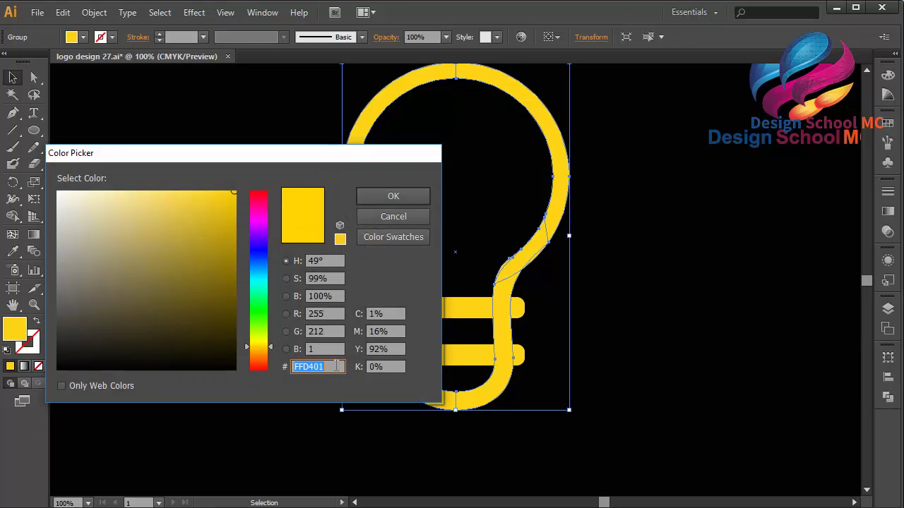
right_click(337, 369)
click(242, 217)
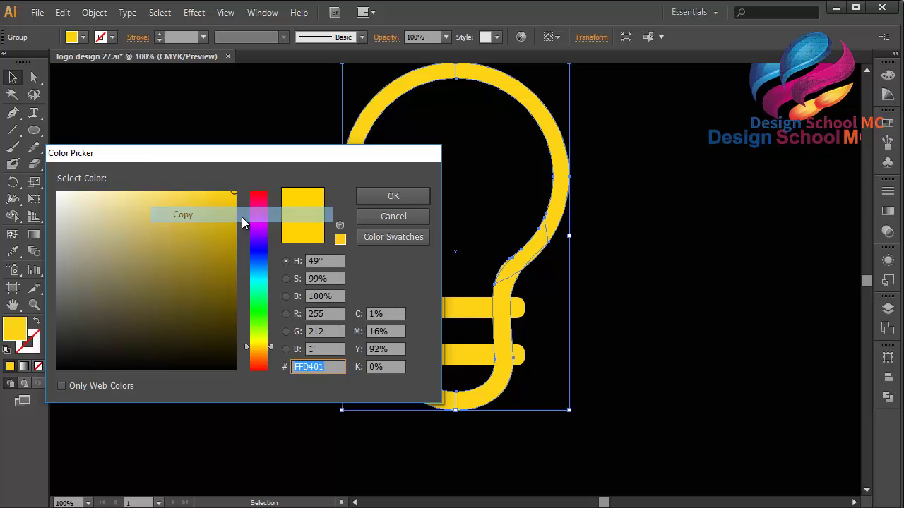
click(370, 210)
click(421, 203)
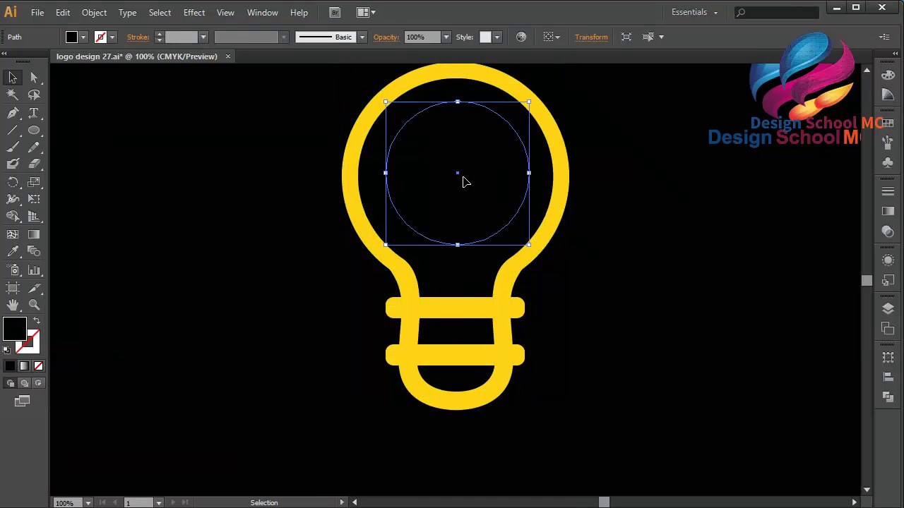
double_click(18, 336)
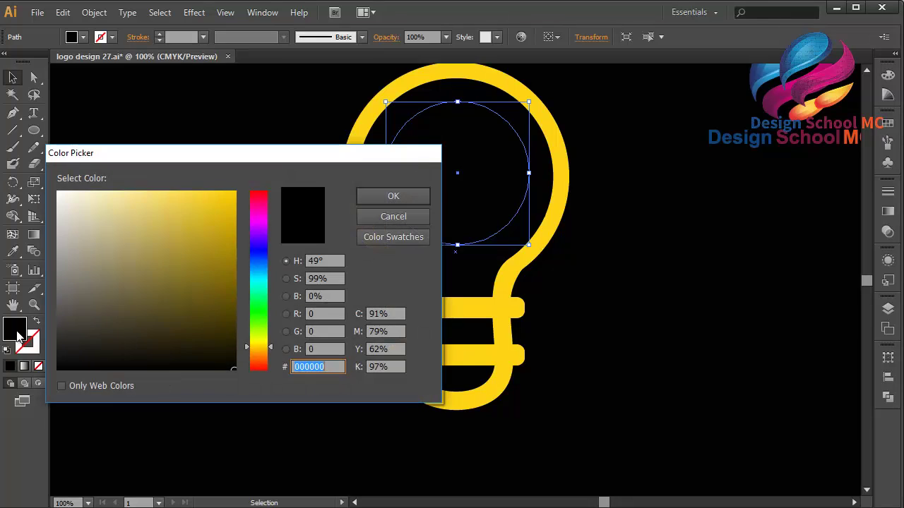
right_click(334, 368)
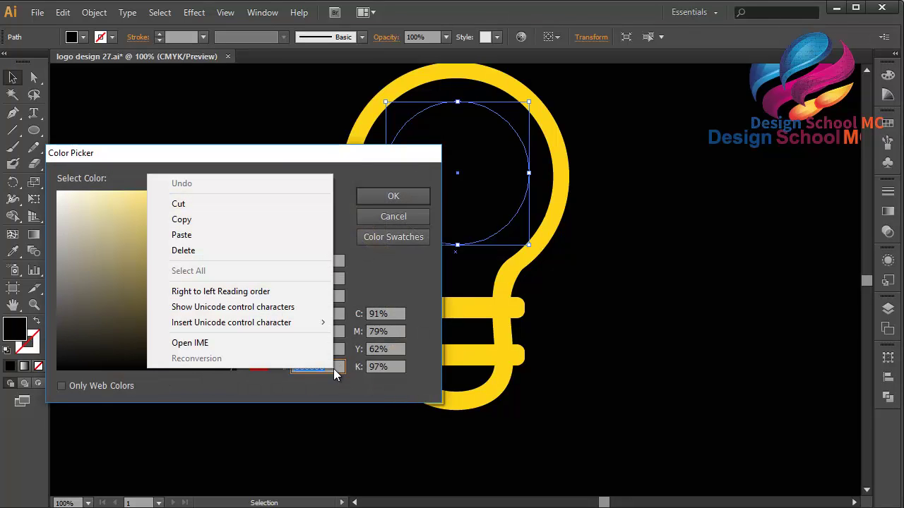
Fill the circle inside the bulb with yellow FFD401
click(280, 234)
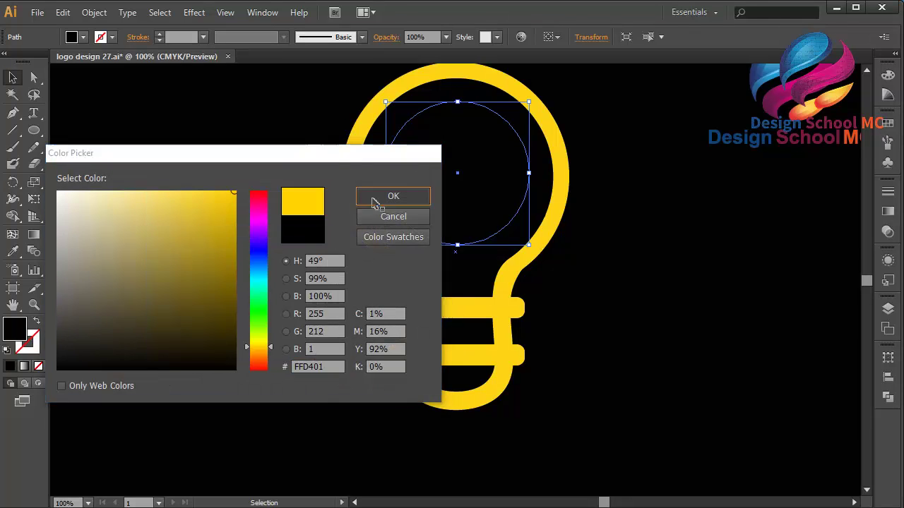
click(372, 199)
click(656, 233)
scroll(551, 212, up, 3)
scroll(488, 293, down, 3)
Copy the yellow circle with Paste in Front, then shrink the copy and centre it inside
click(487, 293)
click(462, 196)
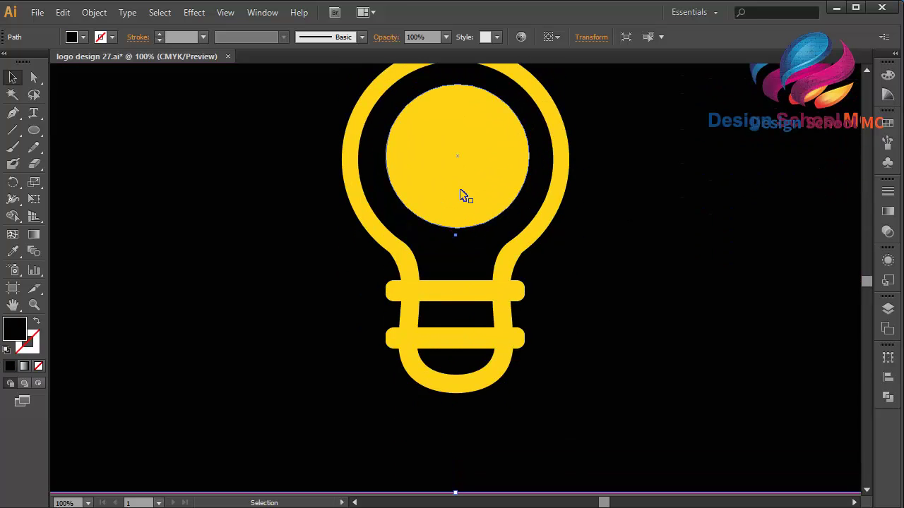
scroll(461, 195, up, 3)
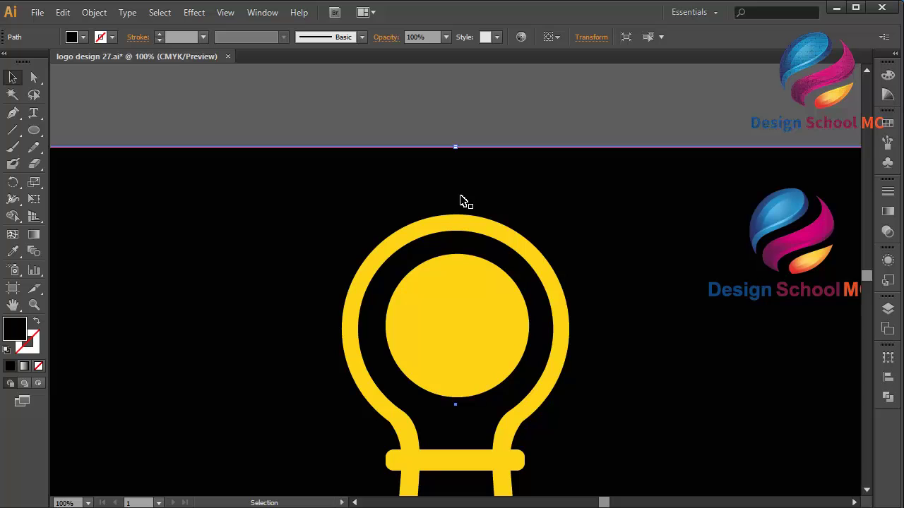
click(459, 290)
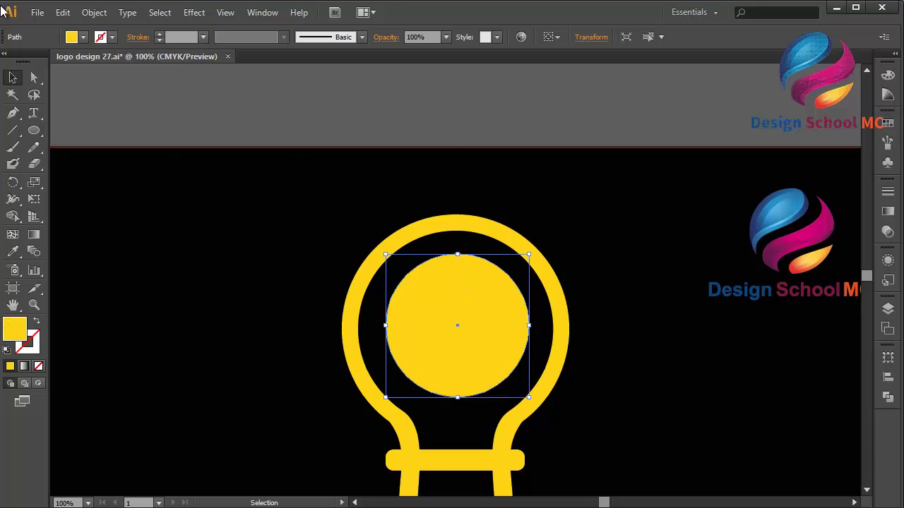
click(62, 12)
click(96, 78)
click(63, 12)
click(118, 111)
drag(457, 257, 458, 289)
mouse_move(465, 340)
mouse_down()
mouse_move(462, 322)
mouse_move(517, 326)
mouse_move(466, 332)
mouse_up()
Select both circles and apply Pathfinder Minus Front to cut out a yellow ring
key(ctrl+shift+a)
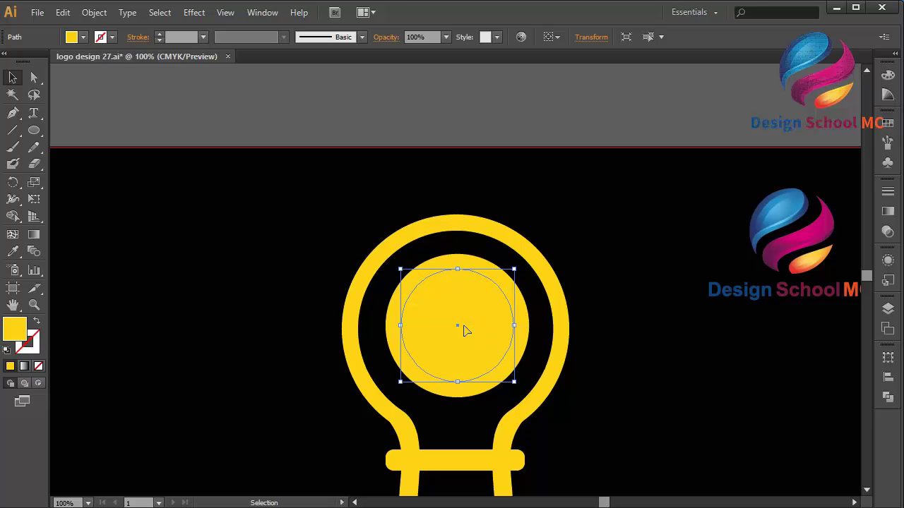
shift+click(525, 311)
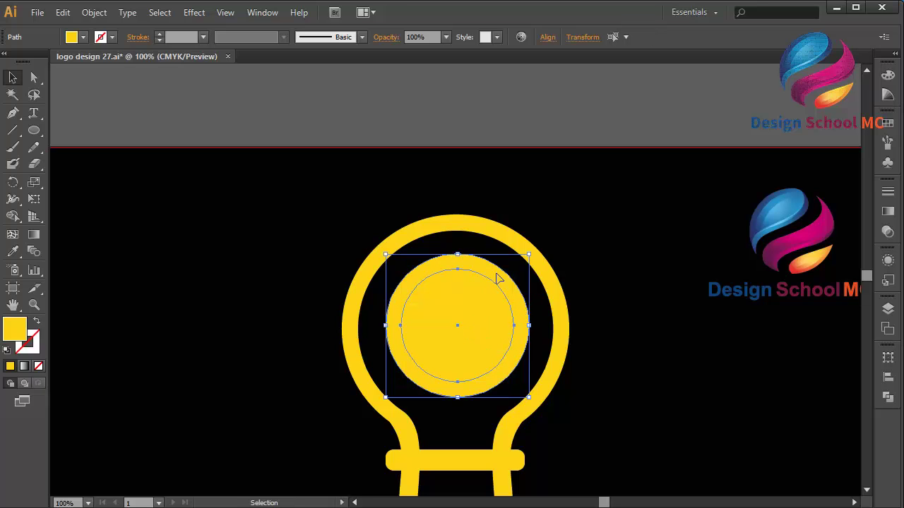
click(888, 397)
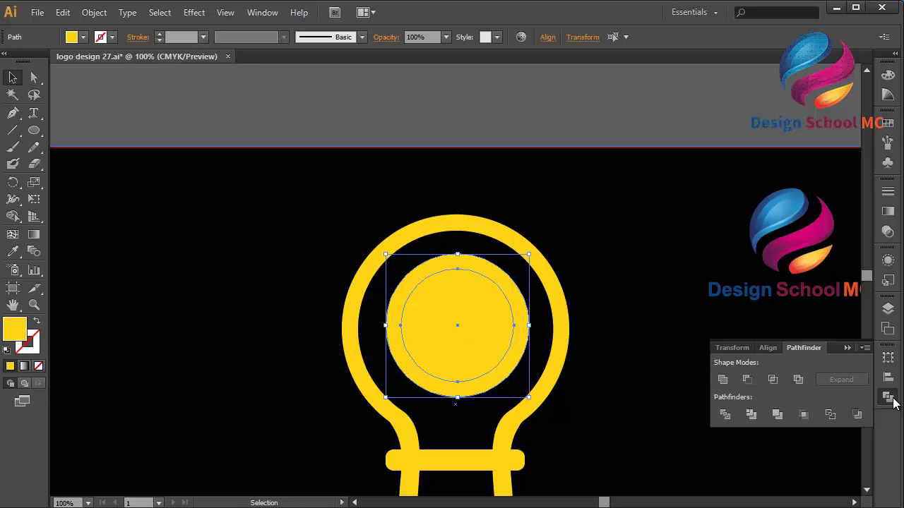
click(747, 379)
click(848, 348)
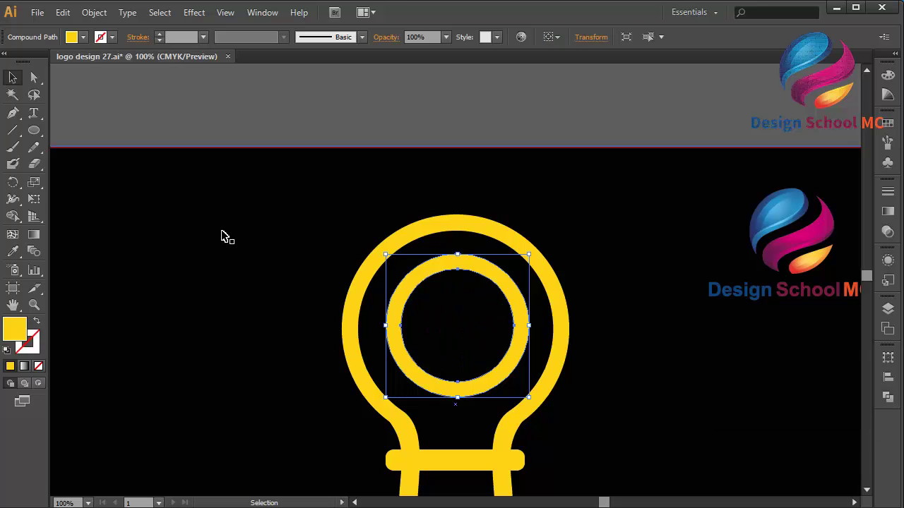
click(75, 137)
click(34, 131)
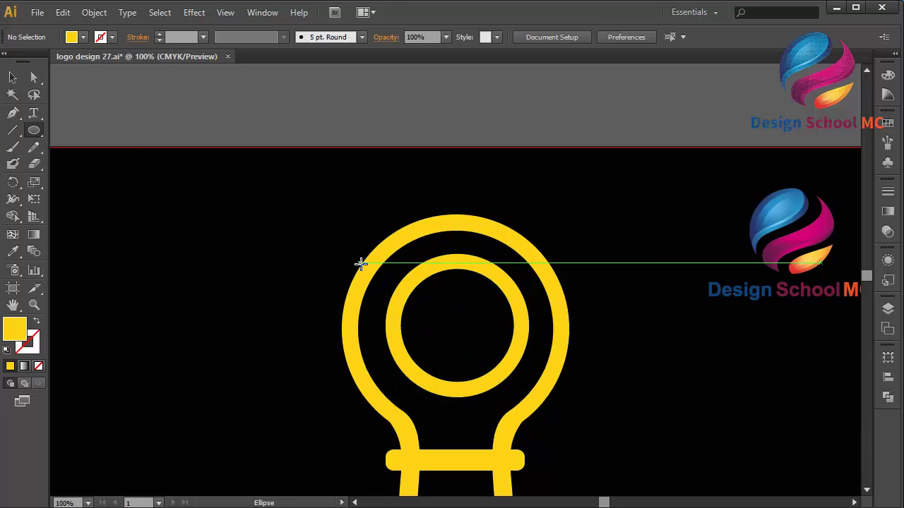
Zoom to 200% and draw a small circle on the ring's upper-left edge
key(ctrl+equal)
key(ctrl+equal)
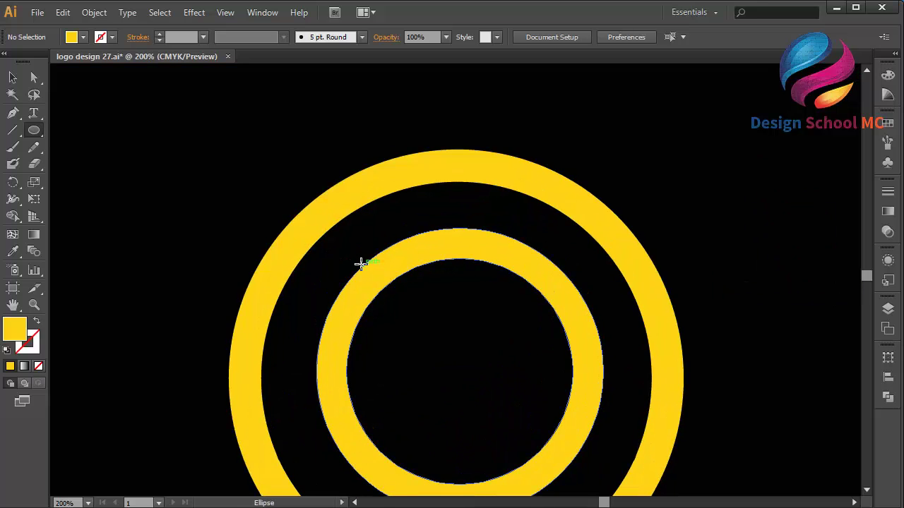
scroll(360, 264, down, 2)
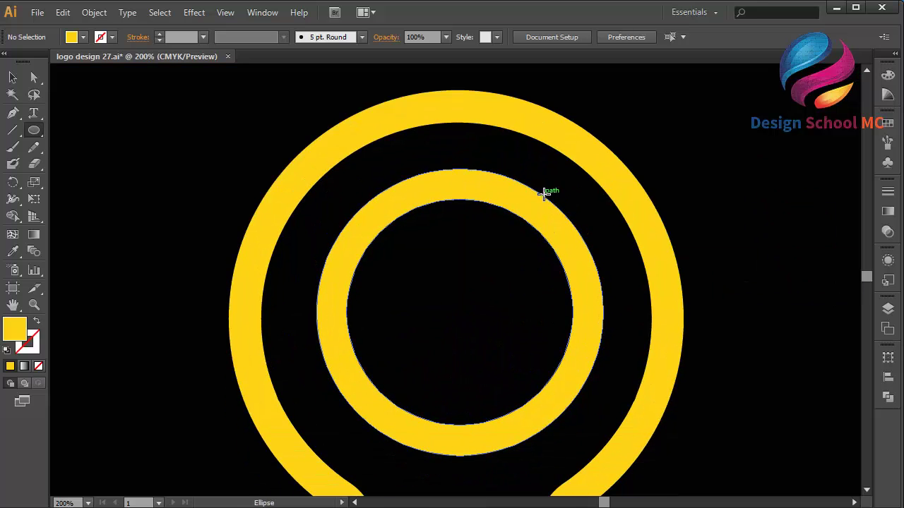
drag(539, 203, 551, 235)
click(13, 77)
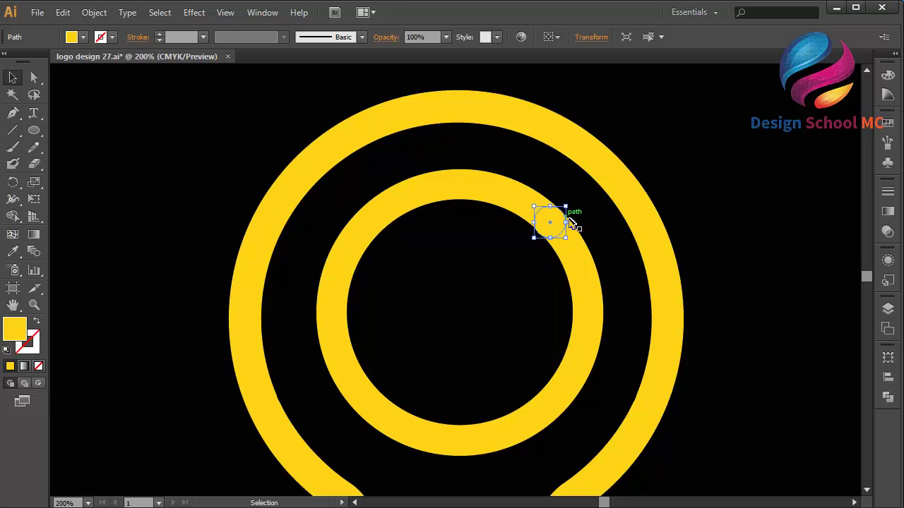
Draw a closed Pen-tool polygon covering the lower-right part of the inner ring
click(36, 129)
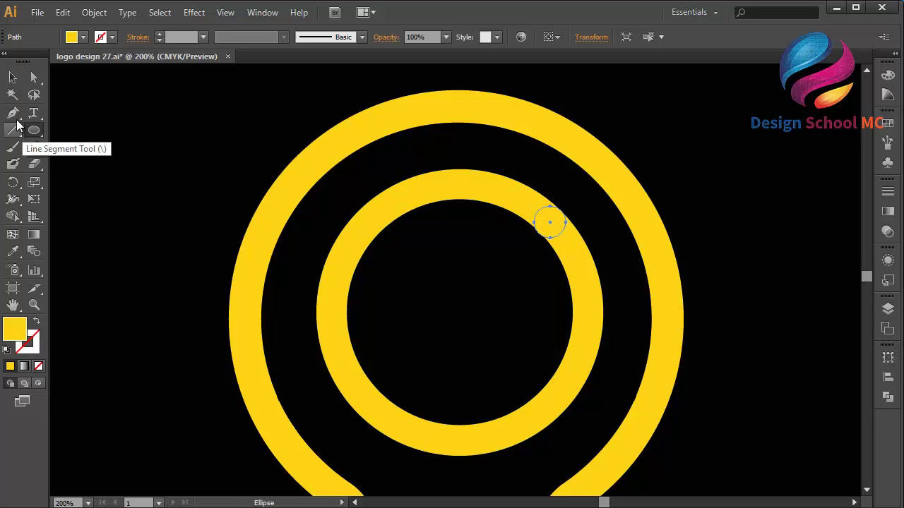
click(13, 114)
click(570, 207)
click(524, 248)
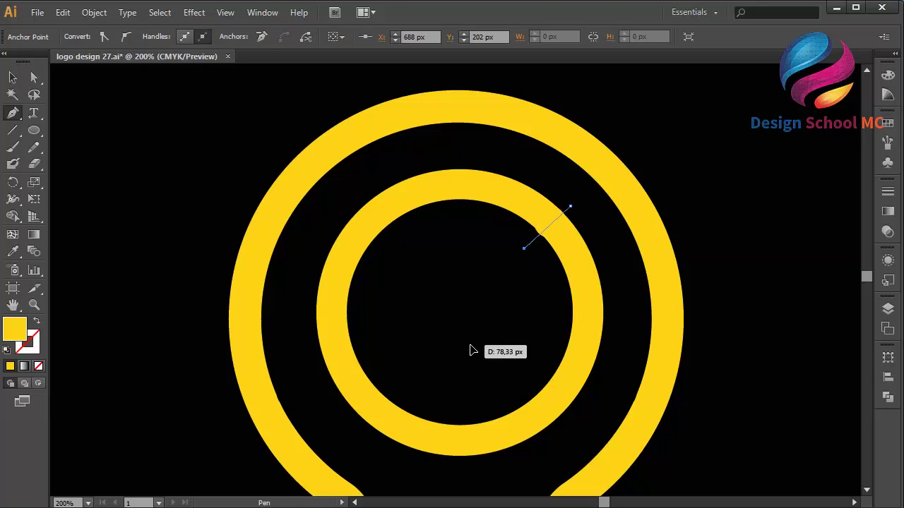
click(470, 345)
click(392, 367)
click(327, 402)
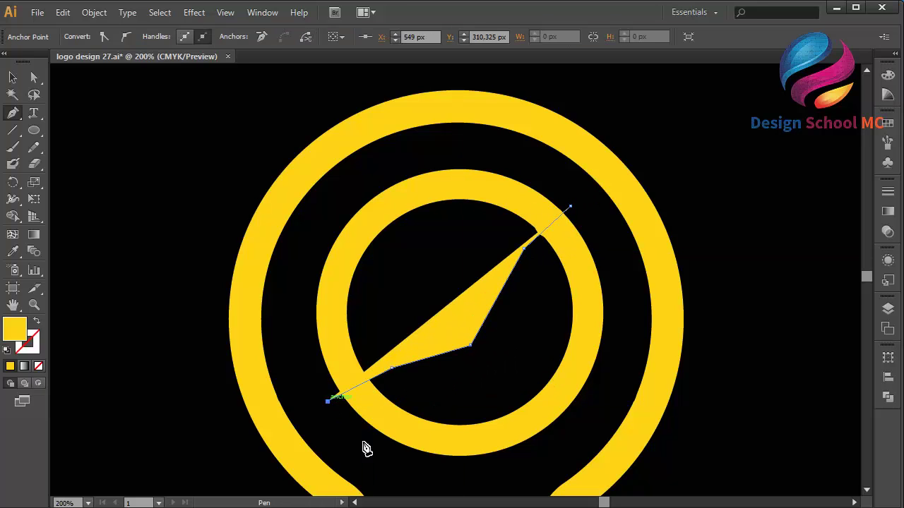
click(397, 469)
click(570, 478)
click(641, 401)
click(638, 239)
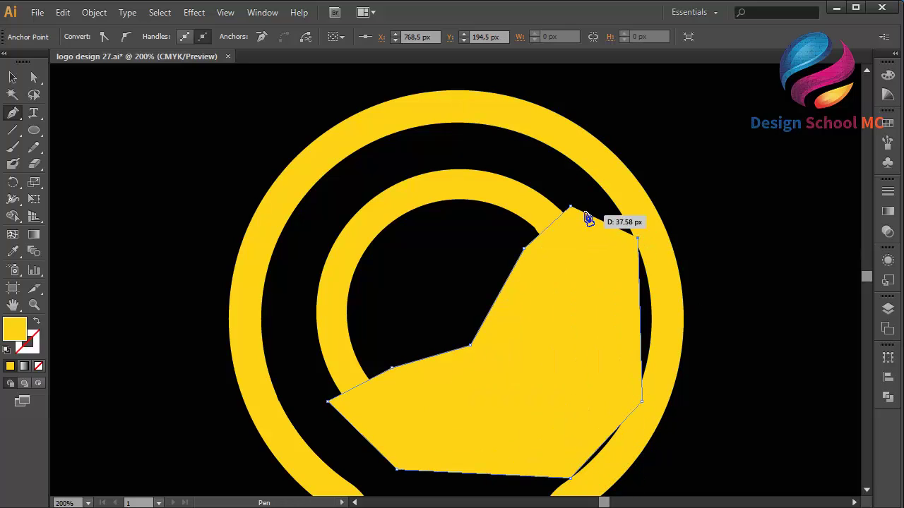
click(572, 209)
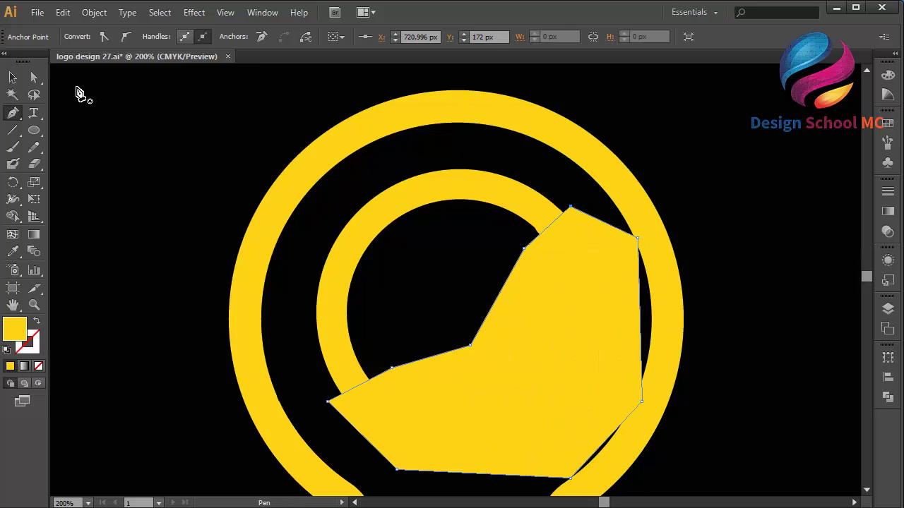
Subtract the polygon from the inner ring with Pathfinder Minus Front, leaving an open arc
click(13, 77)
shift+click(455, 184)
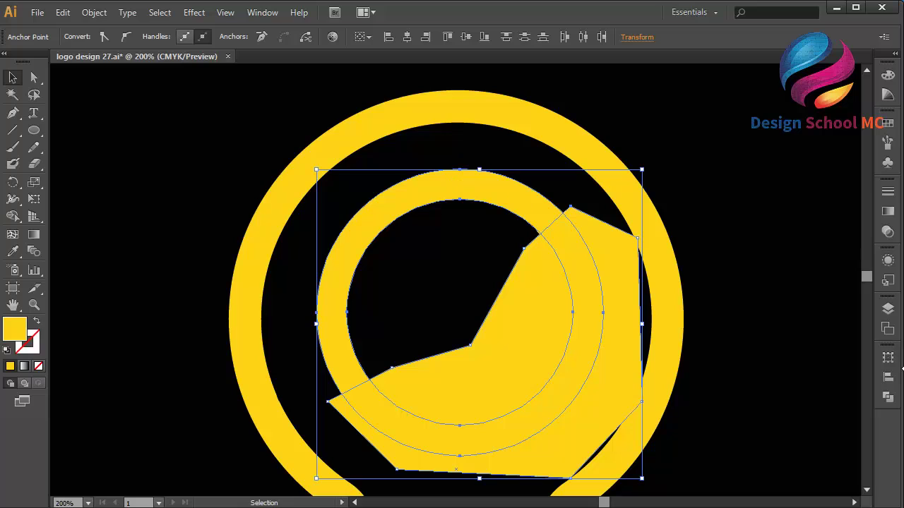
click(889, 396)
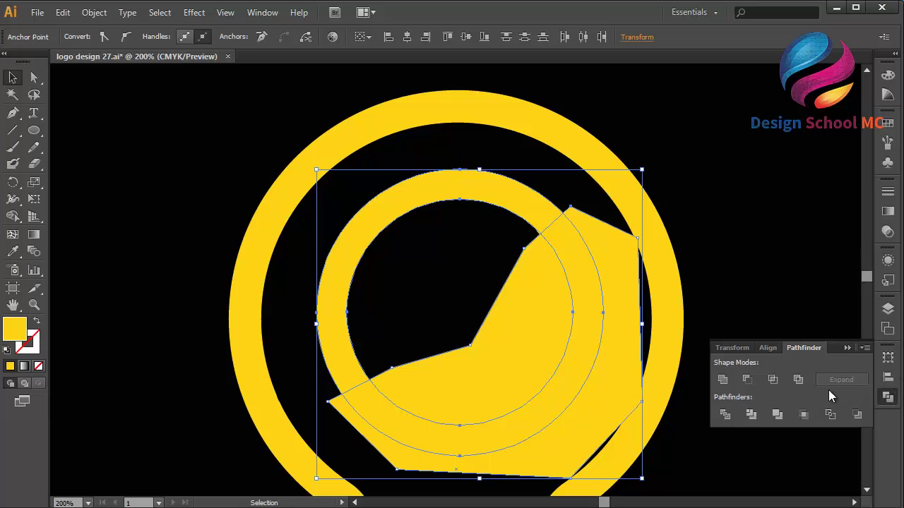
click(746, 380)
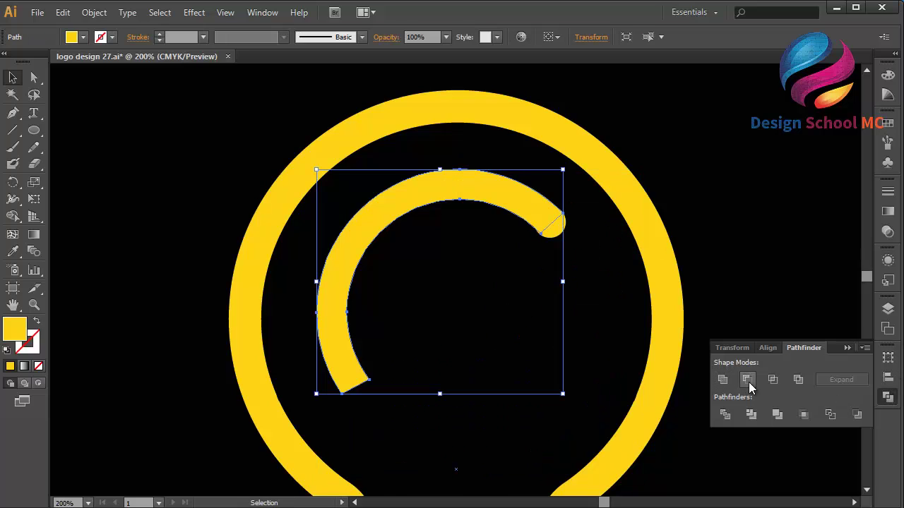
click(847, 348)
click(714, 310)
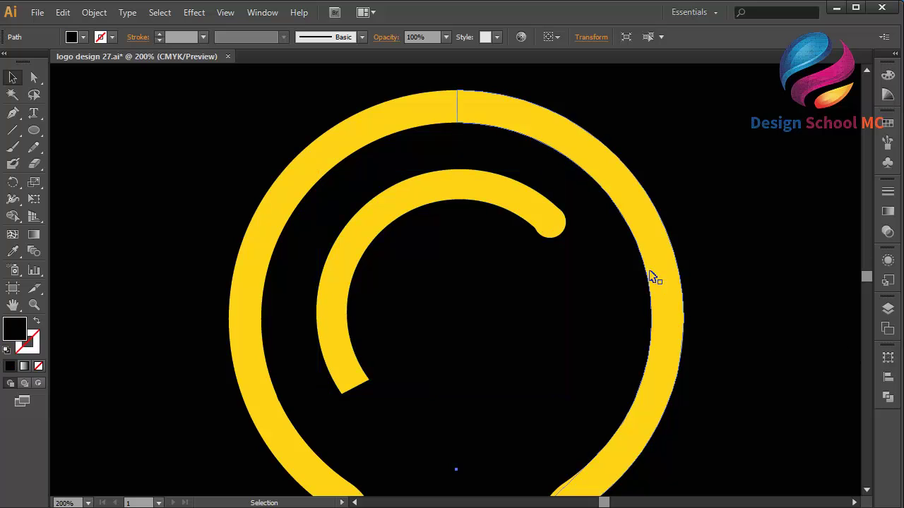
click(560, 231)
click(559, 236)
Resize the upper end circle to match the inner arc's thickness
key(ctrl+equal)
key(ctrl+equal)
key(ctrl+equal)
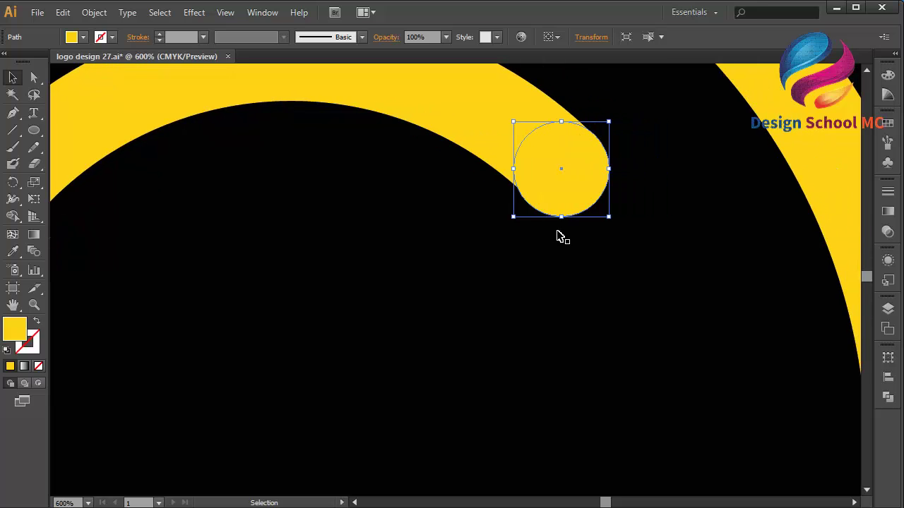
drag(506, 226, 510, 222)
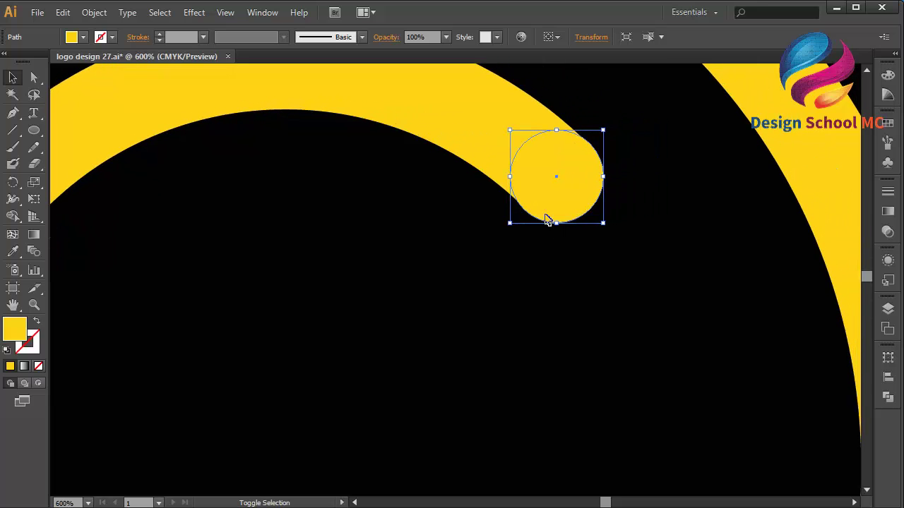
click(632, 264)
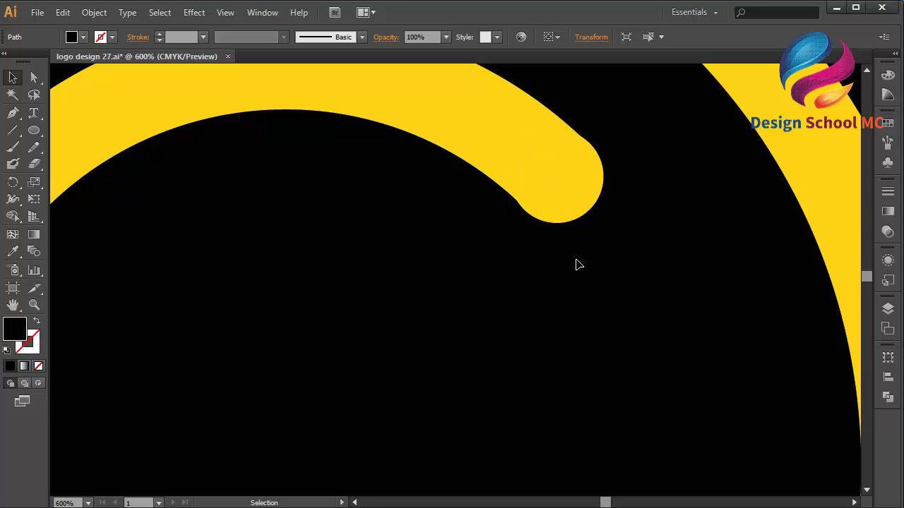
key(ctrl+minus)
key(ctrl+minus)
key(ctrl+minus)
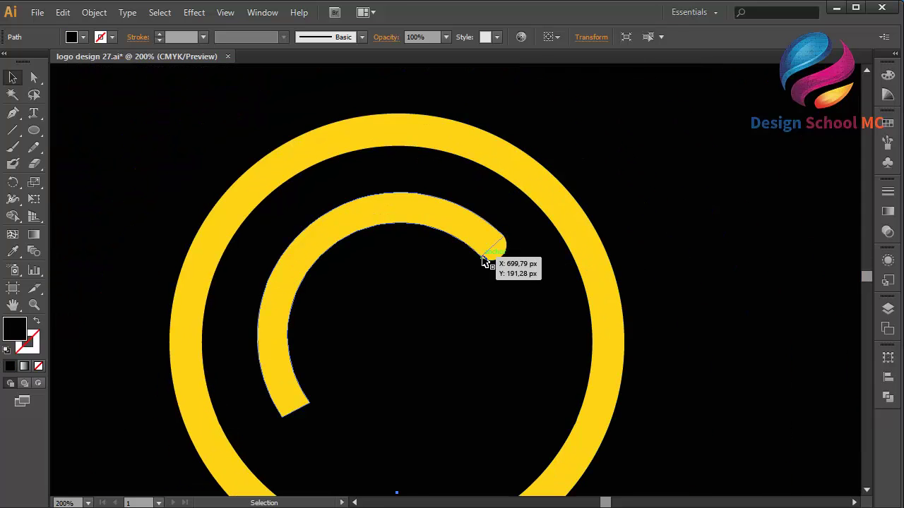
Copy the end-cap circle, Paste in Front, and move the copy to the arc's lower end
click(493, 259)
click(499, 259)
click(70, 17)
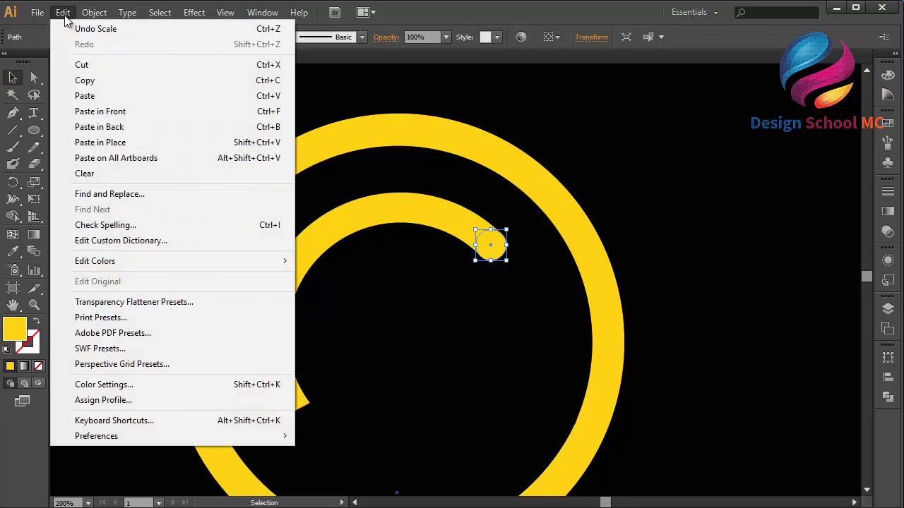
click(97, 81)
click(63, 18)
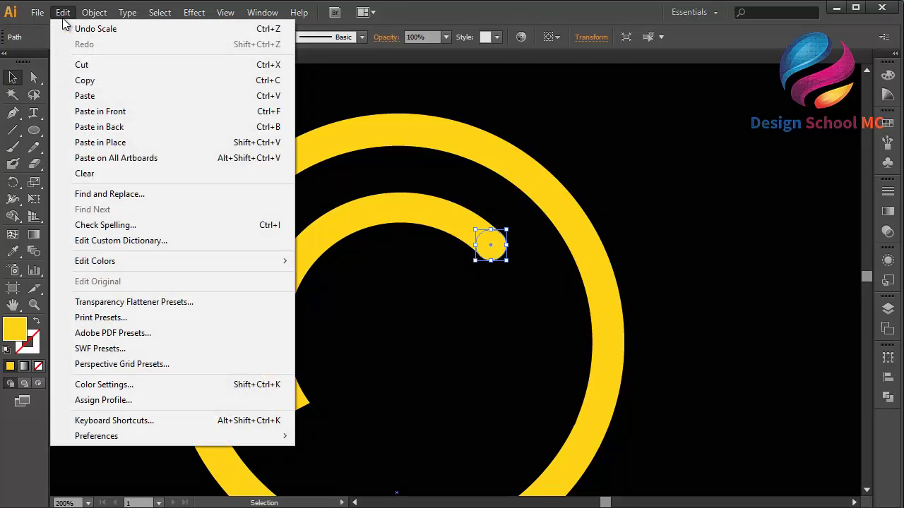
click(100, 112)
drag(484, 250, 296, 417)
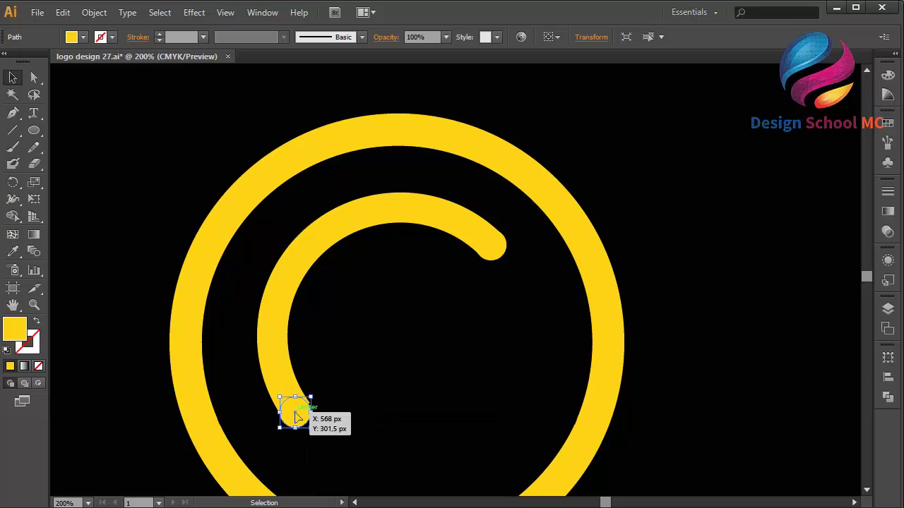
Fine-tune the lower cap's position onto the arc end, then zoom out to the artboard
key(ctrl+equal)
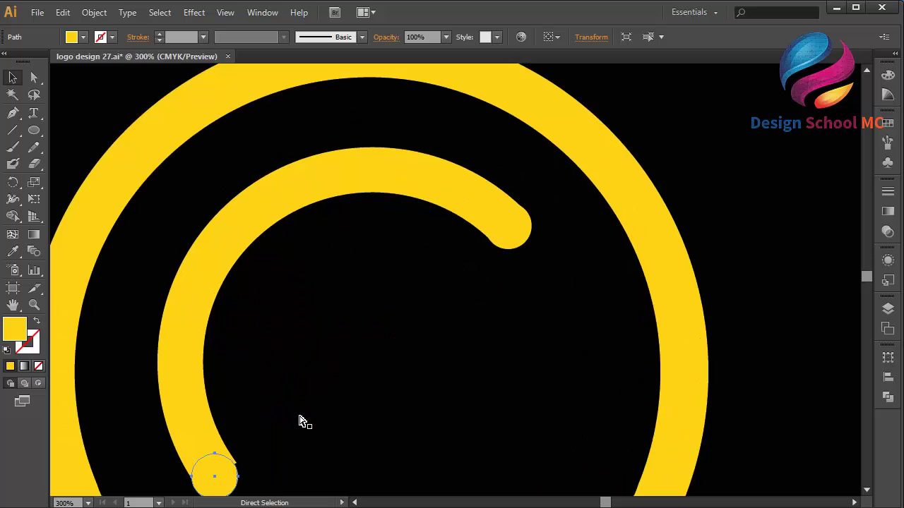
key(ctrl+equal)
key(v)
scroll(300, 421, down, 3)
scroll(301, 421, left, 3)
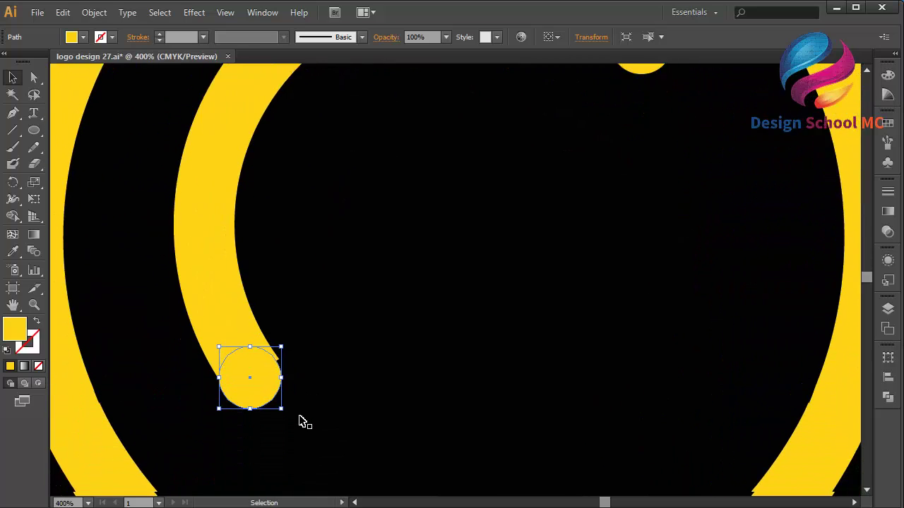
drag(346, 347, 359, 343)
click(414, 363)
click(446, 359)
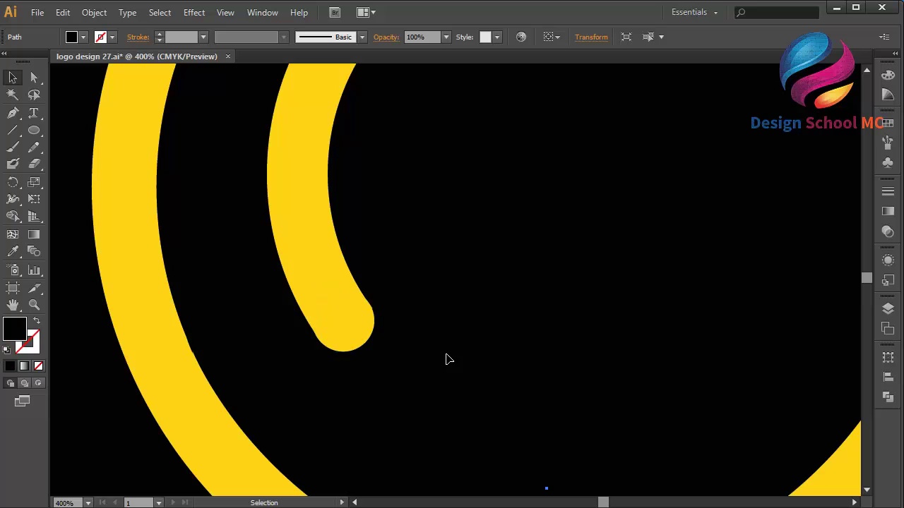
click(358, 337)
key(Right)
click(441, 345)
click(358, 338)
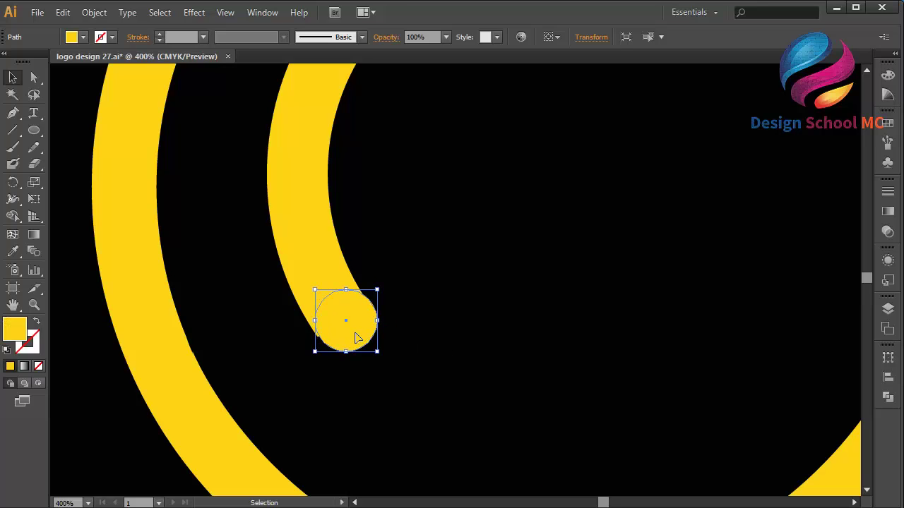
click(455, 345)
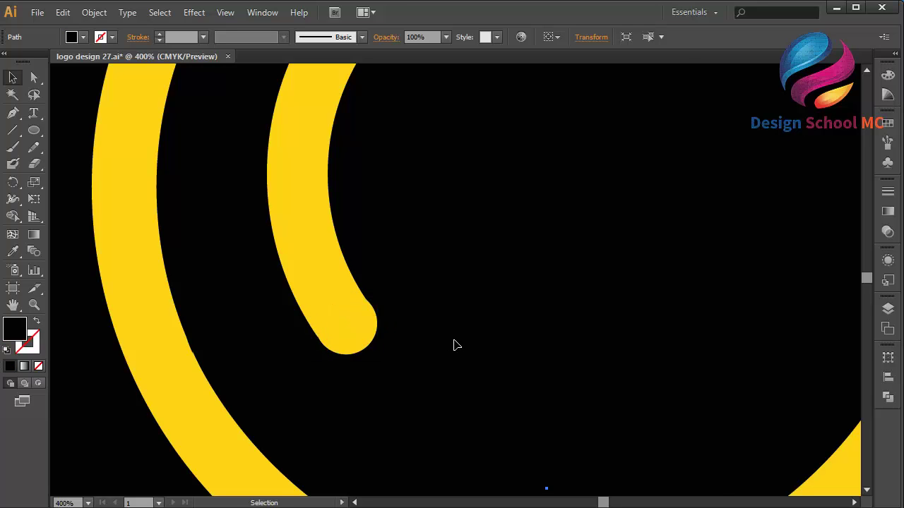
key(ctrl+minus)
key(ctrl+minus)
key(ctrl+minus)
key(ctrl+minus)
key(ctrl+minus)
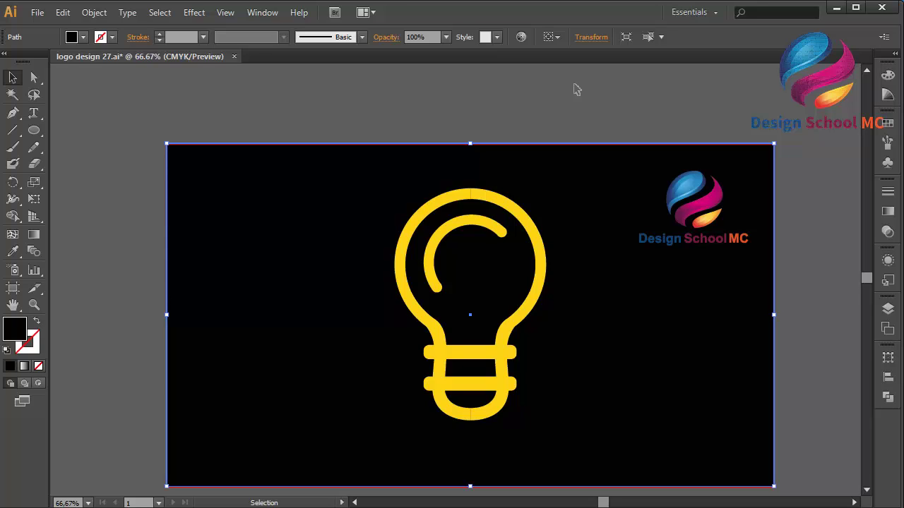
click(576, 89)
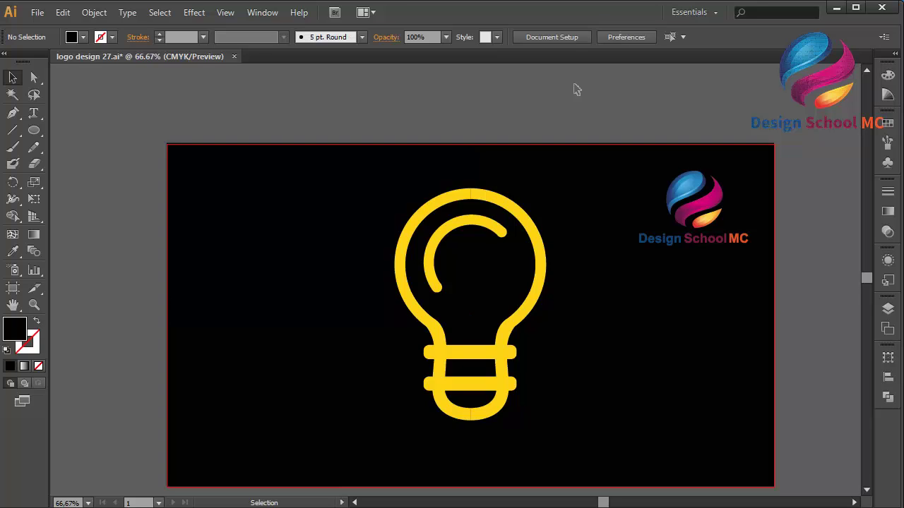